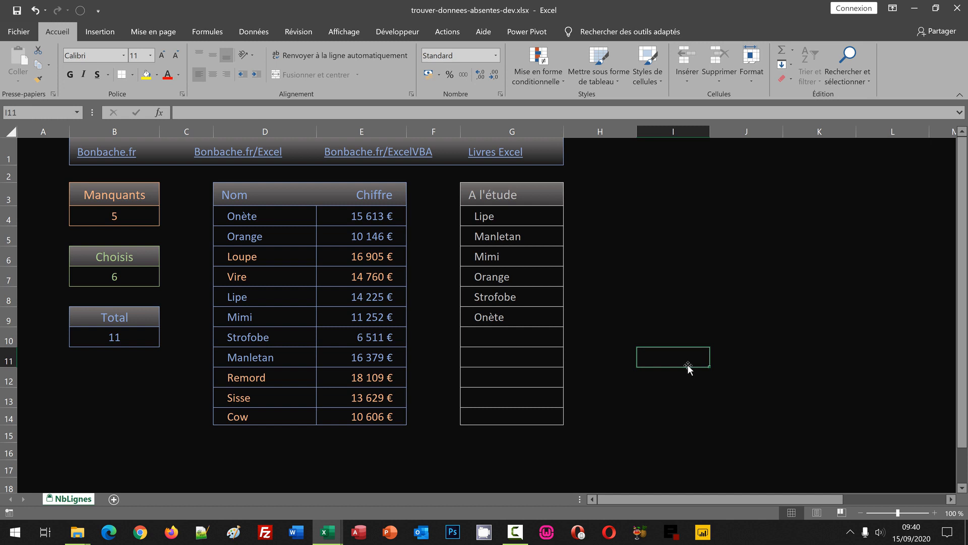
In cell G10 of the A l'étude list, choose the name that appears in cell D12
left_click(522, 335)
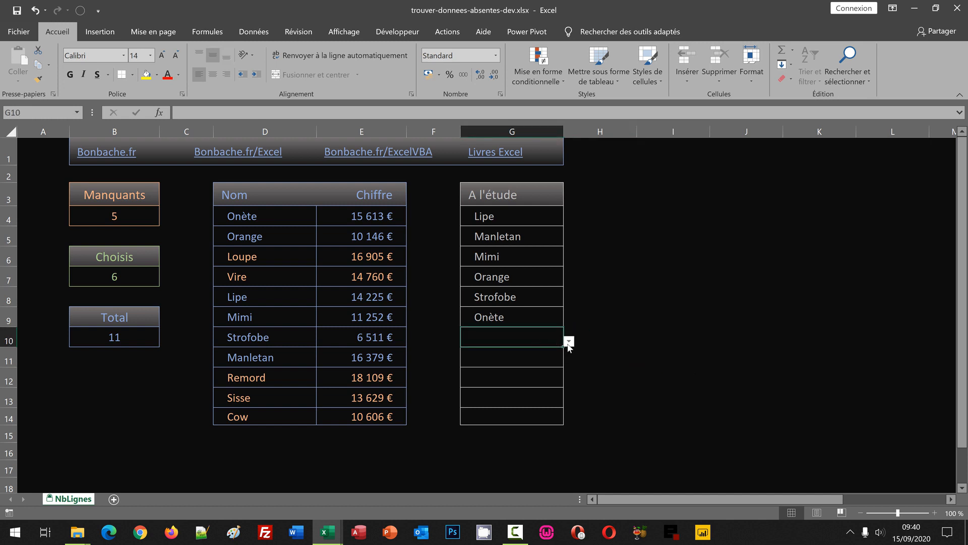
left_click(569, 342)
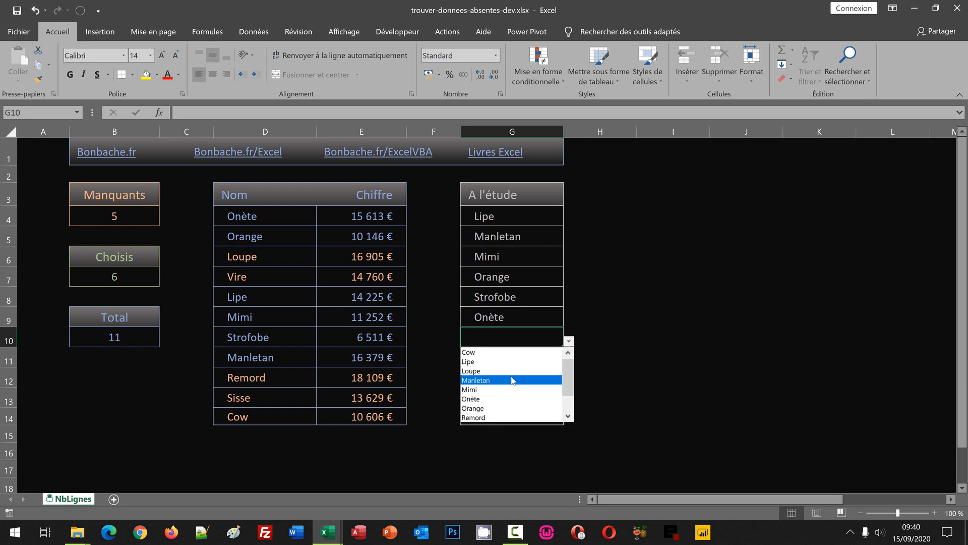
left_click(504, 417)
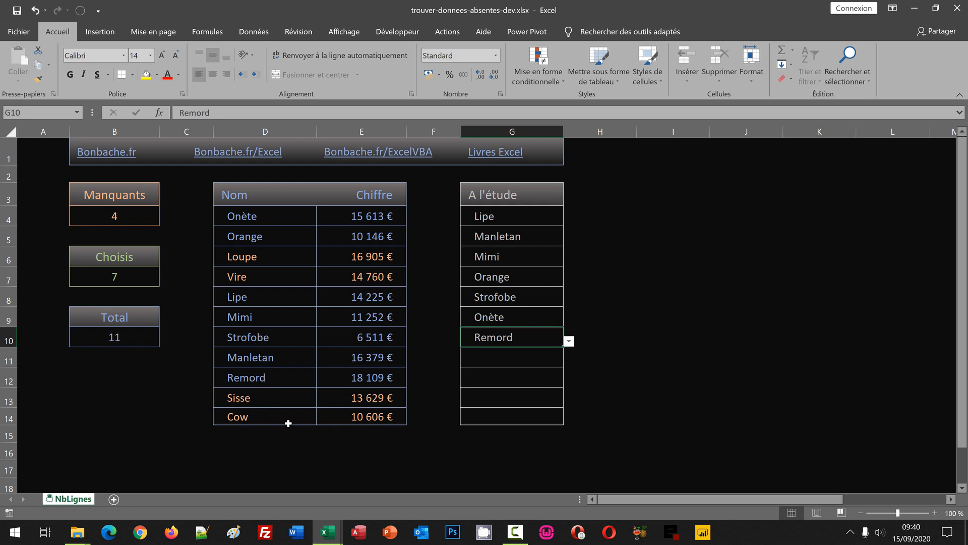
Switch to the workbook trouver-donnees-absentes.xlsx and select an empty cell outside the tables
mouse_move(329, 533)
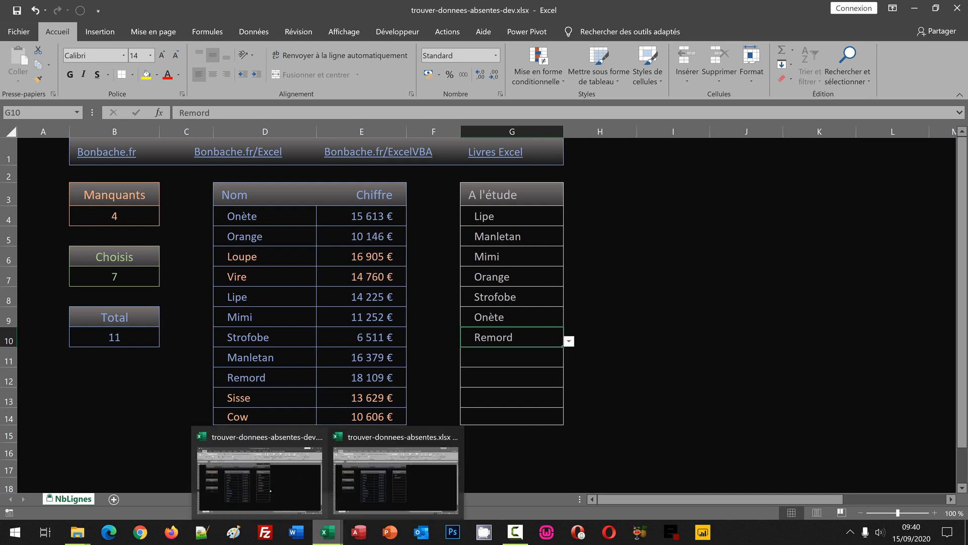
left_click(378, 497)
left_click(646, 262)
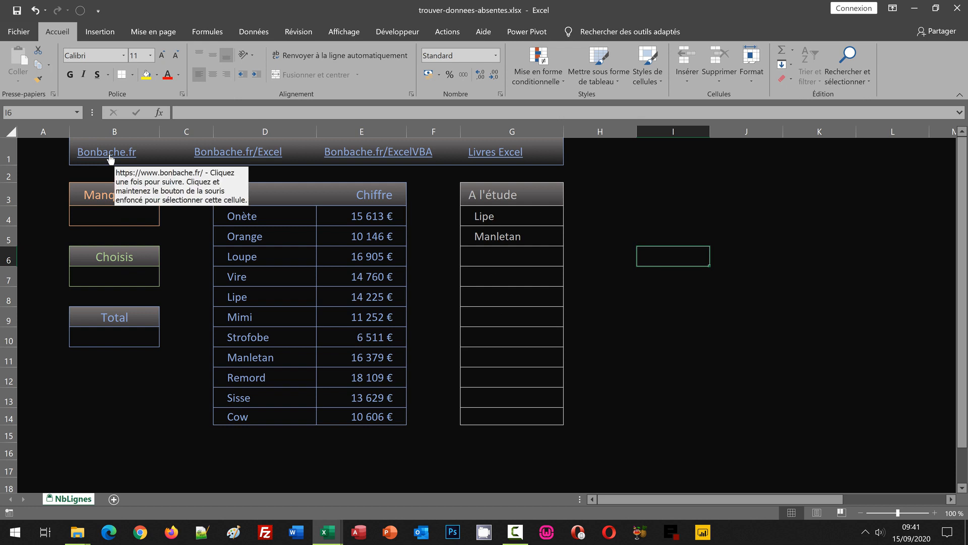
In cell G6 of the A l'étude list, choose the name that appears in cell D5
left_click(544, 256)
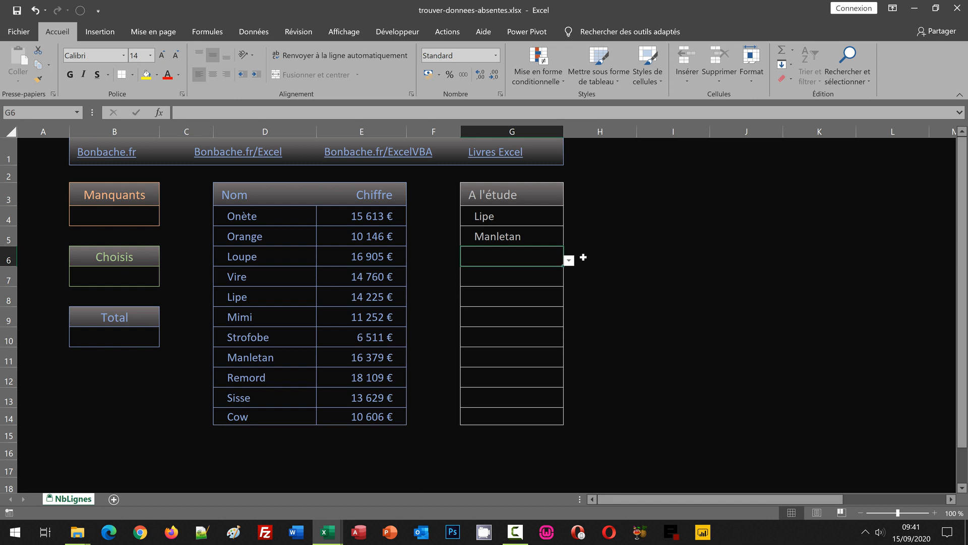
left_click(569, 261)
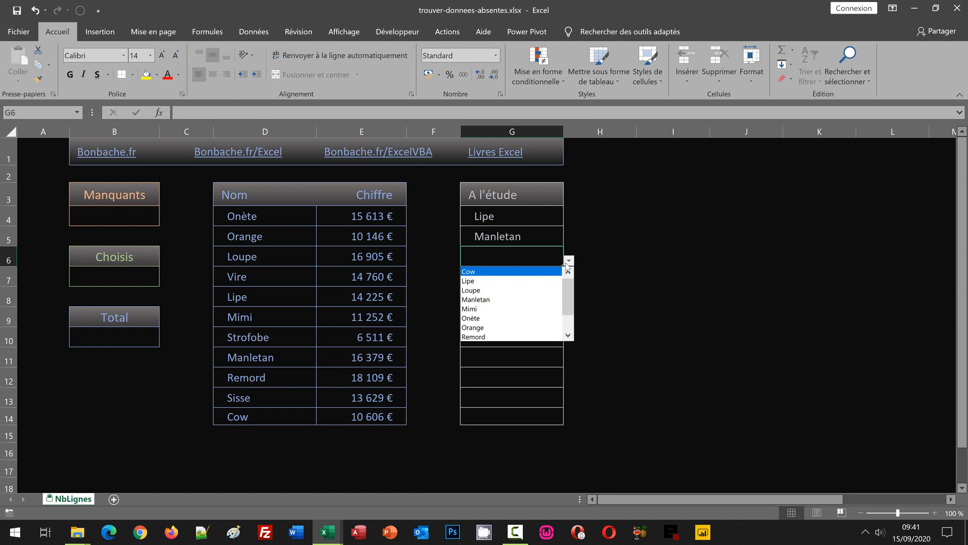
left_click(509, 331)
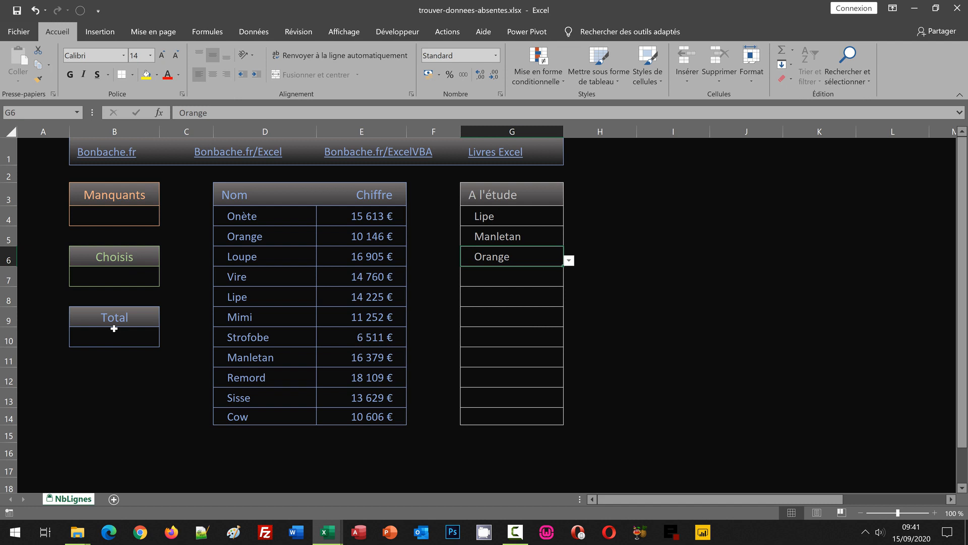
Examine which cells the named ranges Liste and Noms cover
left_click(77, 113)
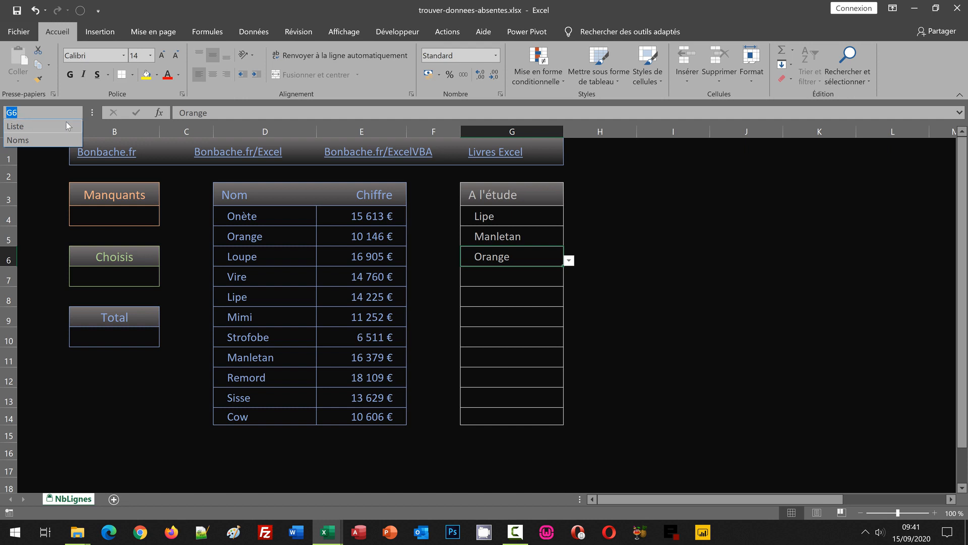
left_click(68, 126)
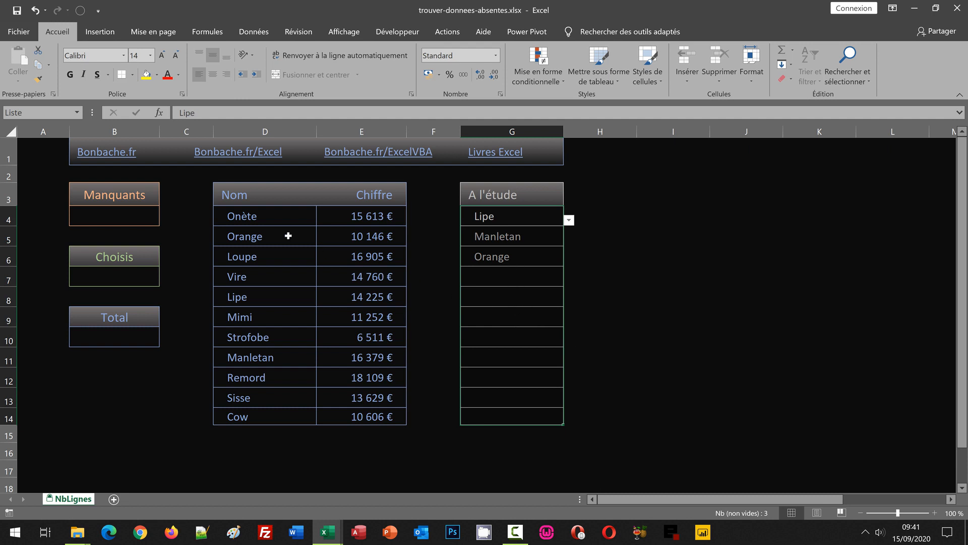
left_click(78, 112)
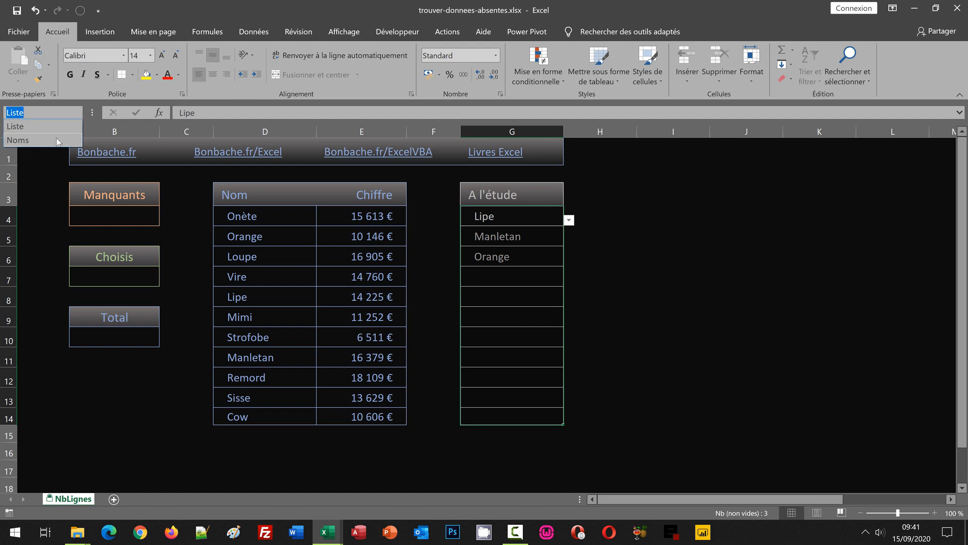
left_click(55, 138)
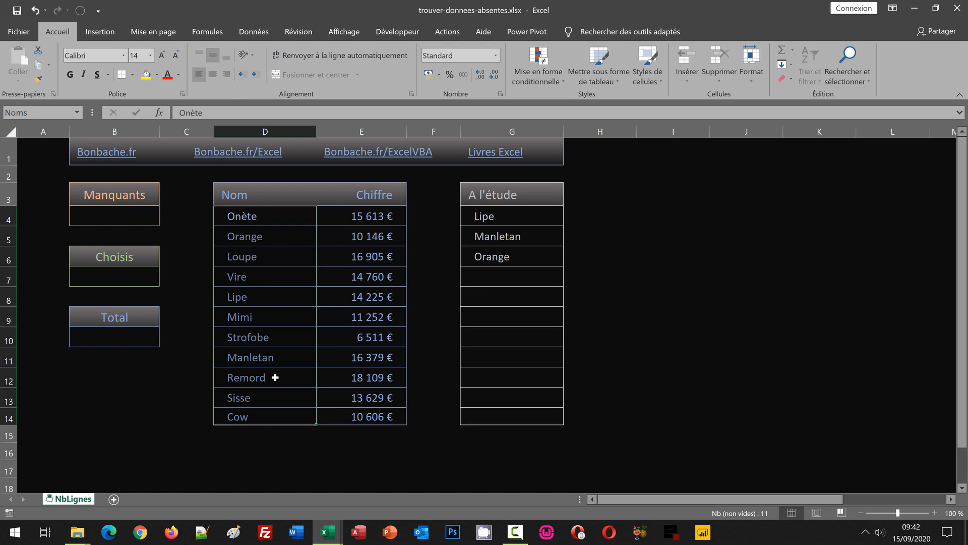
left_click(639, 325)
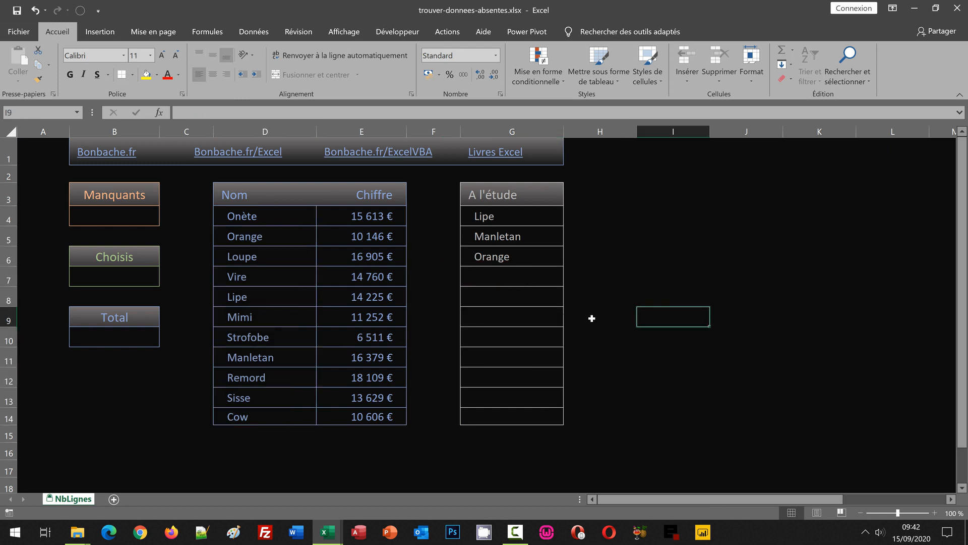
Enter =NbVal(Noms) in cell B10 under Total to count the names in the source table
left_click(109, 280)
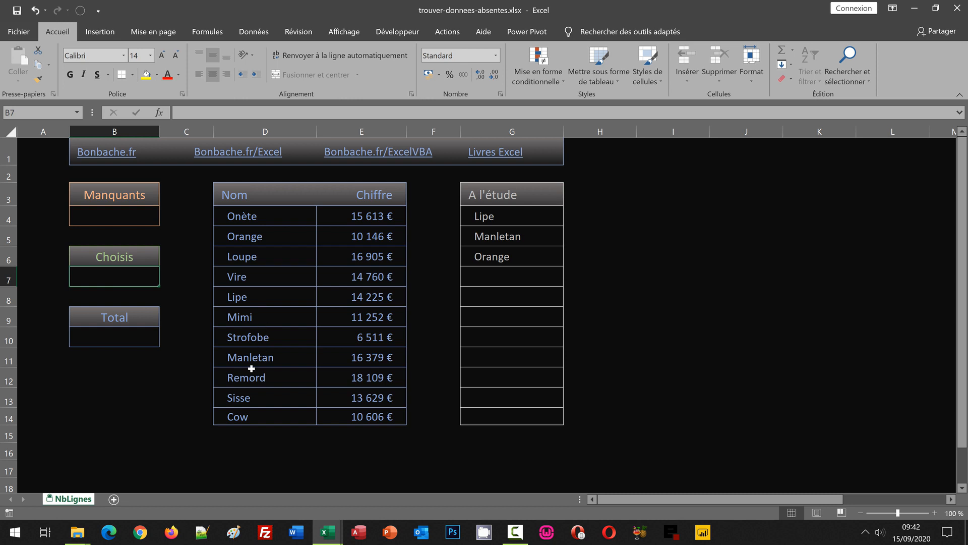
left_click(104, 339)
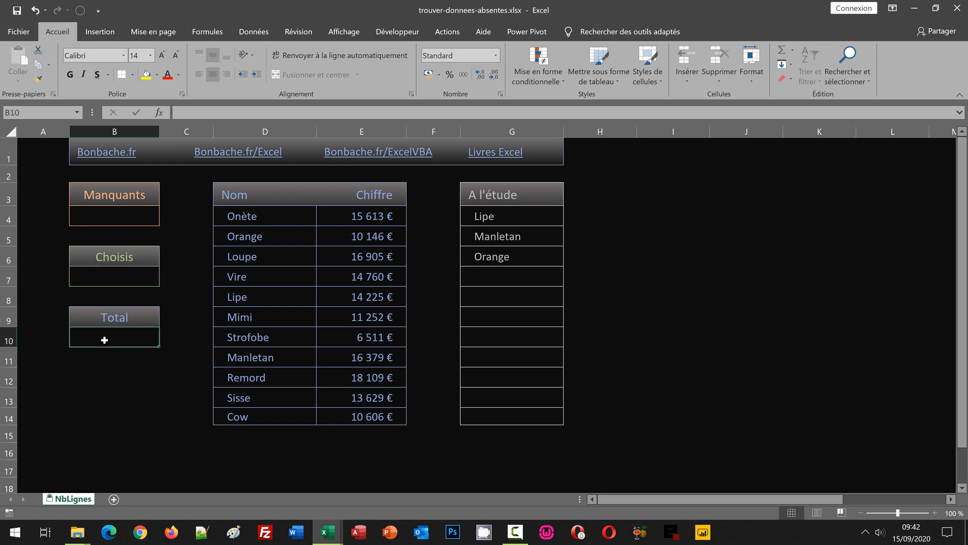
type("=")
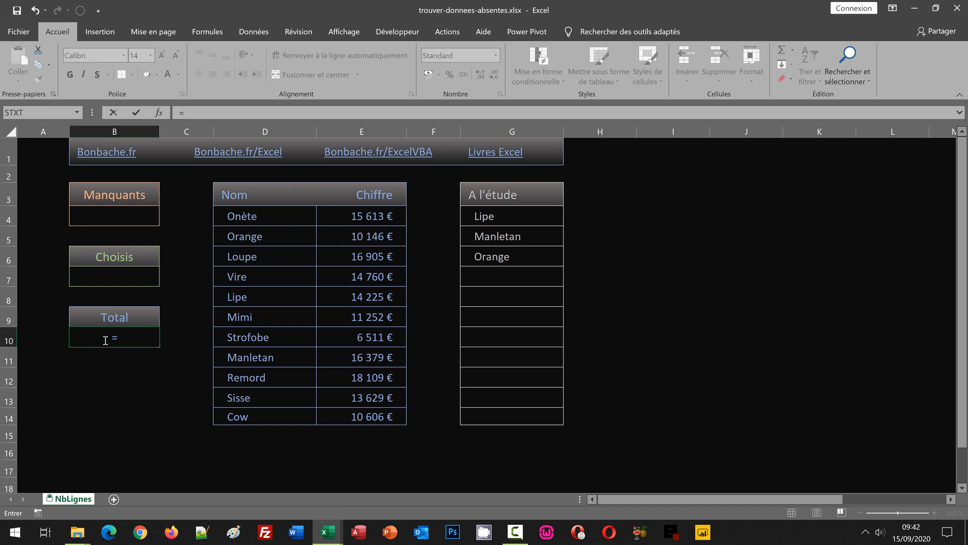
type("NbV")
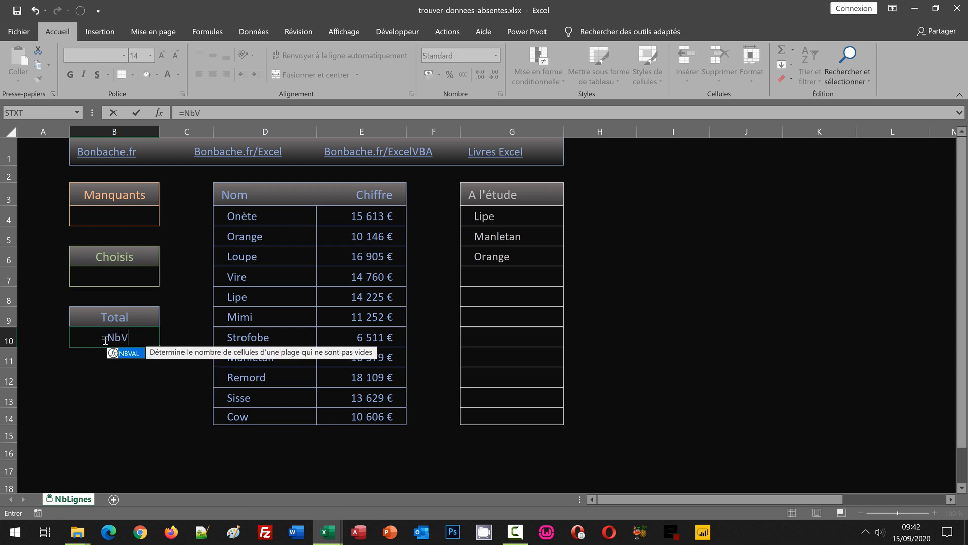
type("al(")
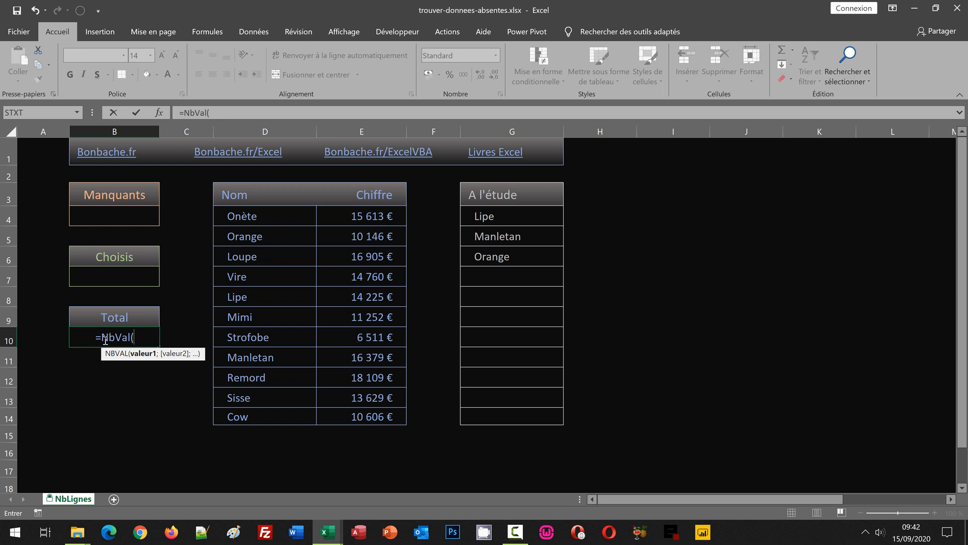
type("Noms)")
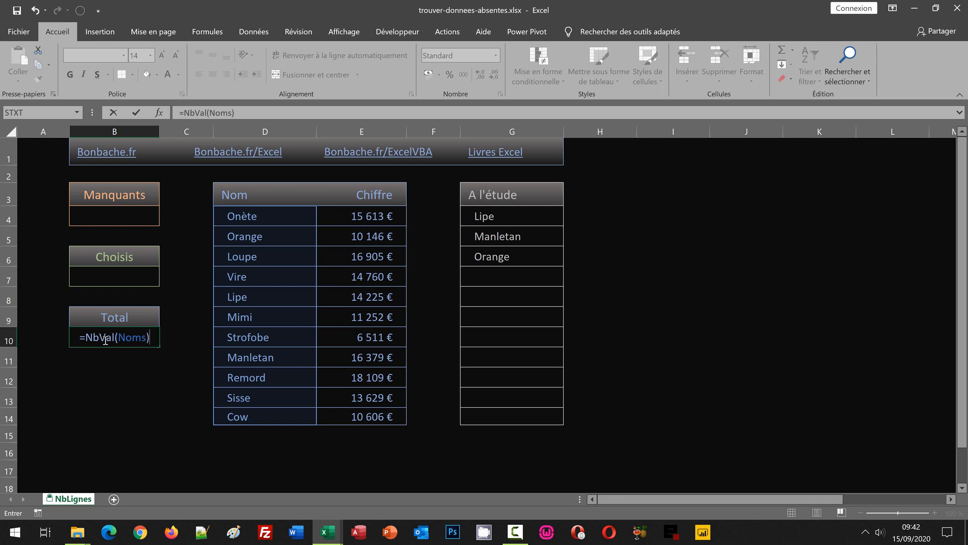
key("Return")
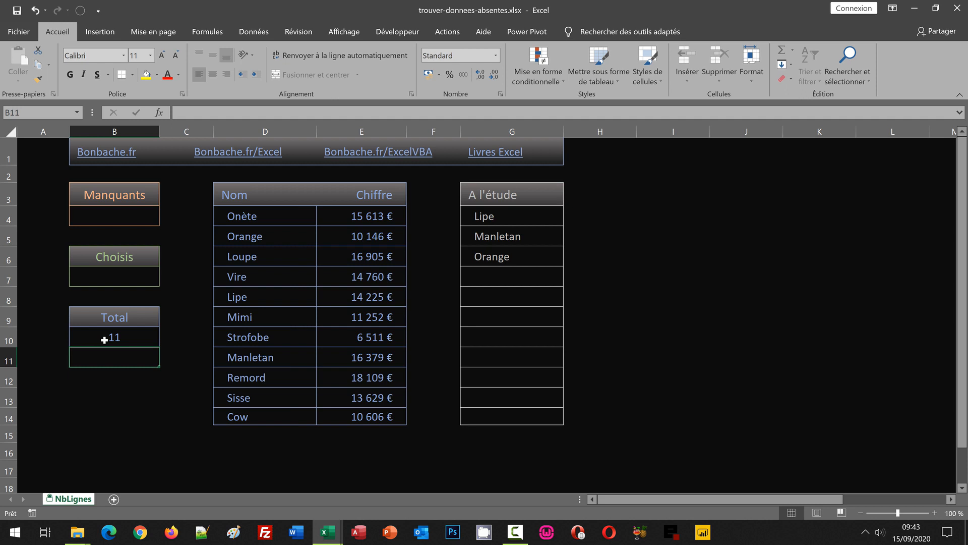
Enter =NbVal(Liste) in cell B7 under Choisis to count the names selected for study
left_click(118, 278)
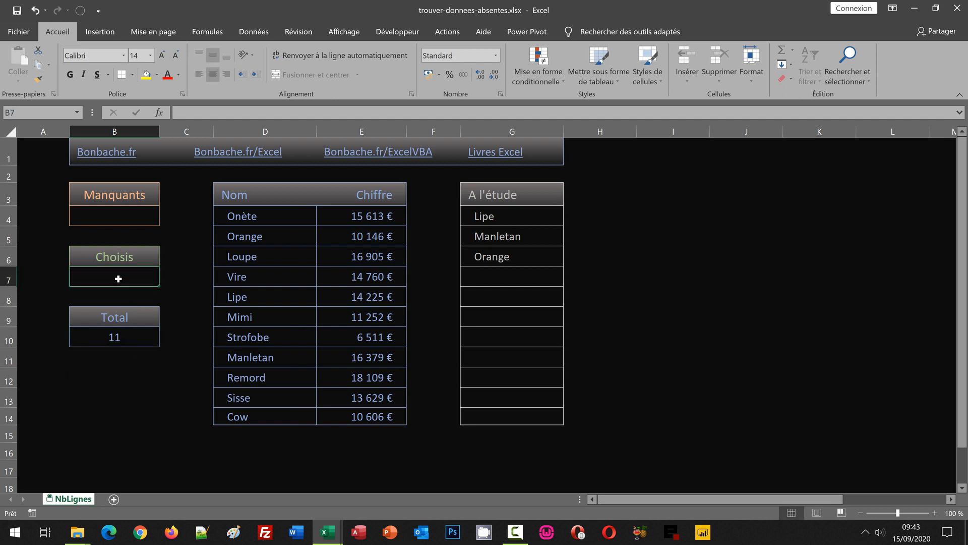
type("=")
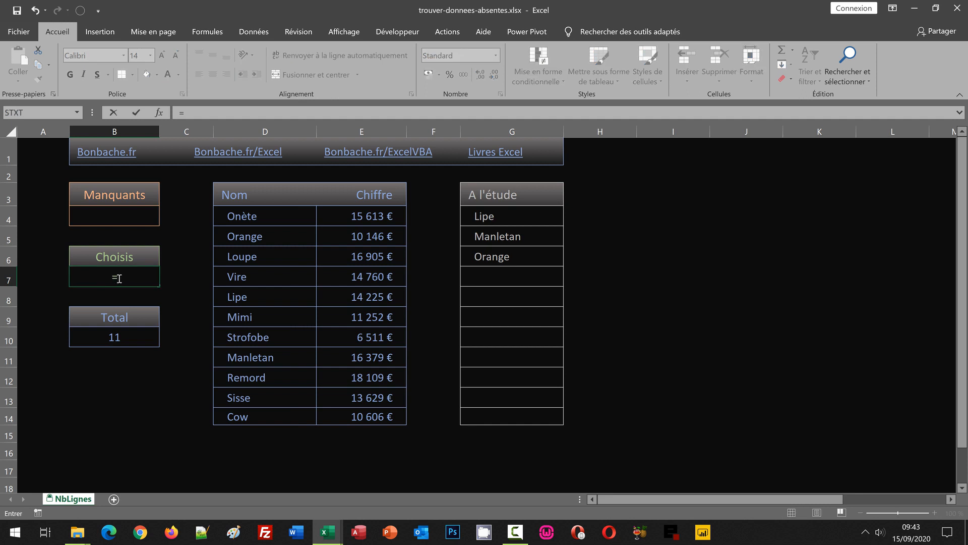
type("NbVal")
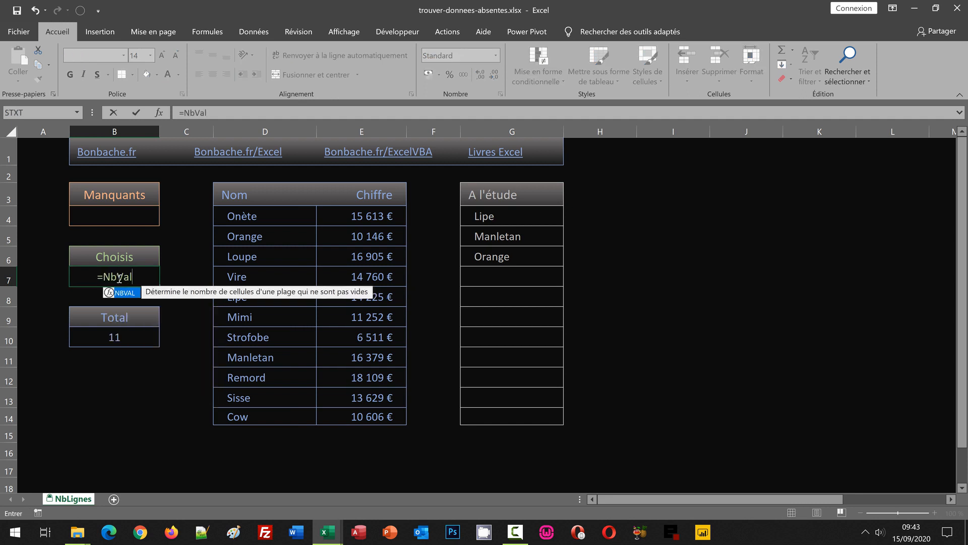
type("(")
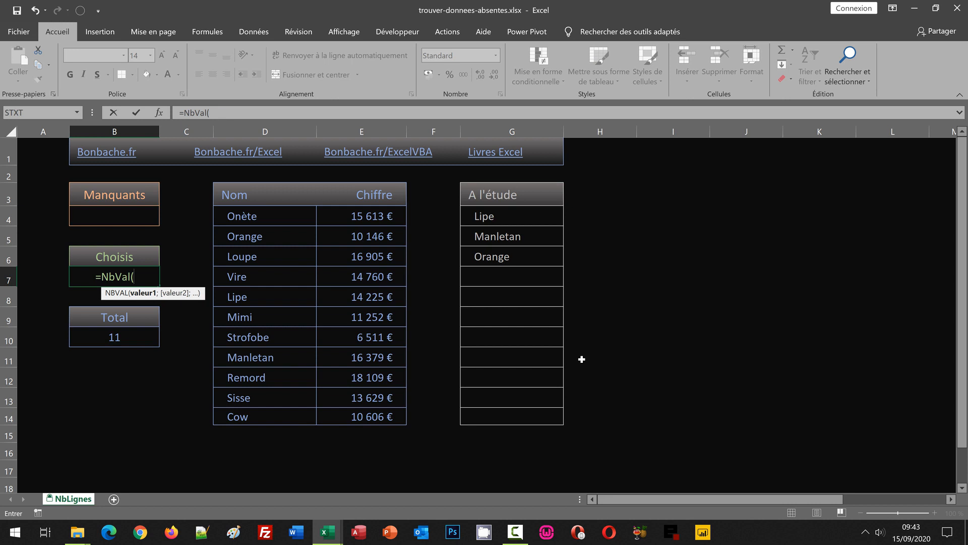
type("Li")
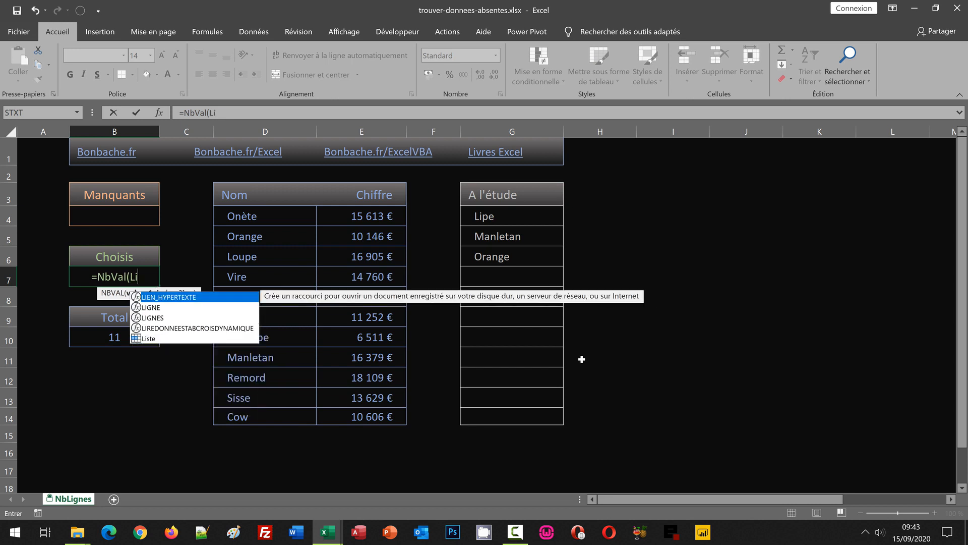
type("ste)")
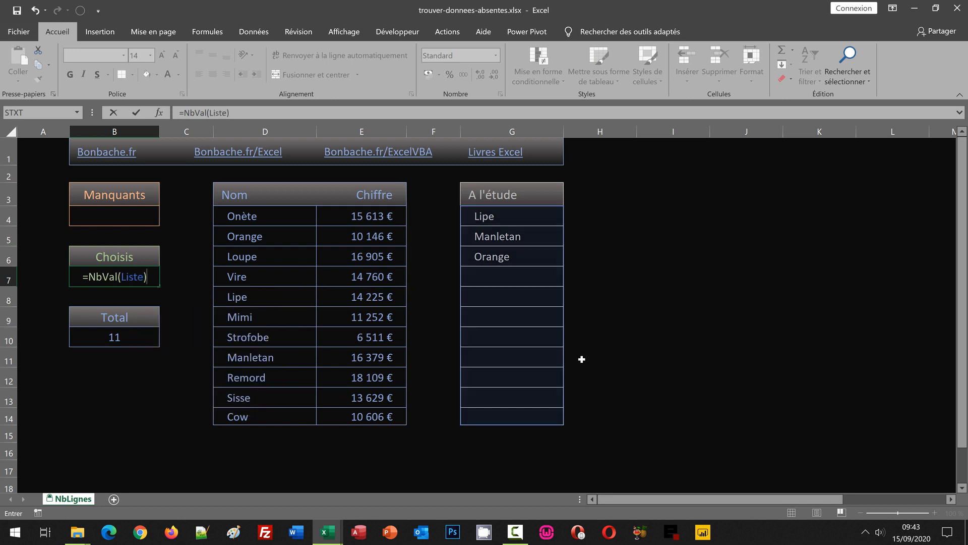
key("Return")
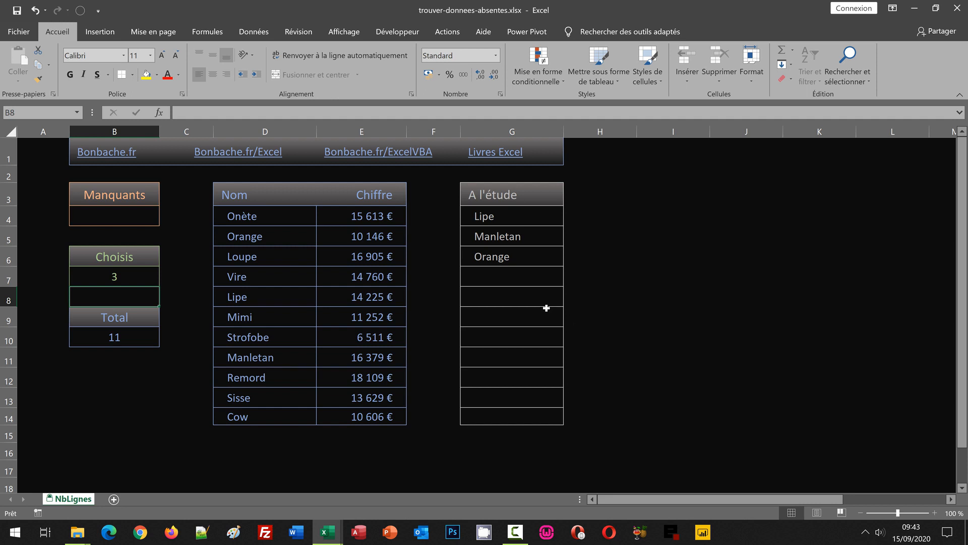
In cell G7 of the A l'étude list, choose the name that appears in cell D12
left_click(513, 277)
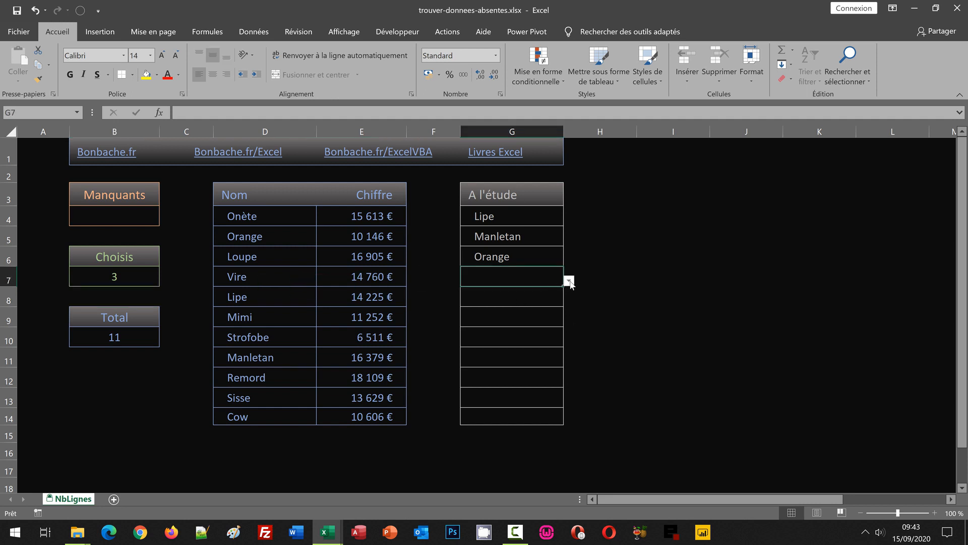
left_click(569, 280)
left_click(504, 347)
Enter =SommeProd((Nb.Si(Noms;Liste)=0)*1) in cell B4 under Manquants to count the names missing from the study list
left_click(114, 219)
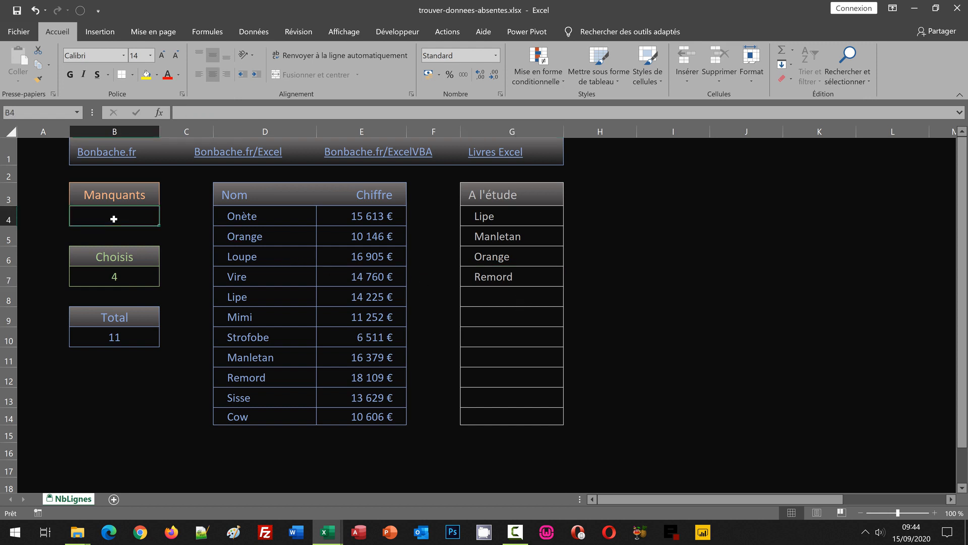
type("=")
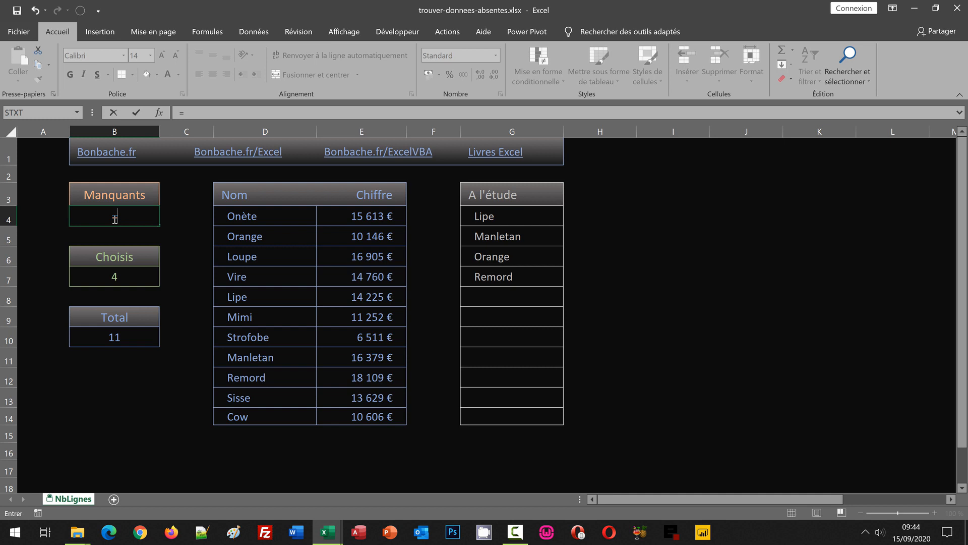
type("SommeProd")
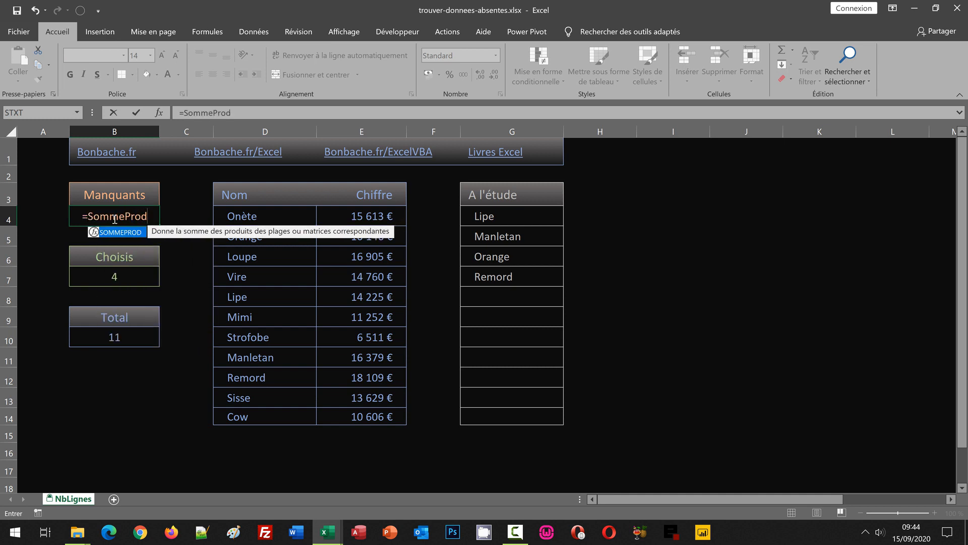
type("(")
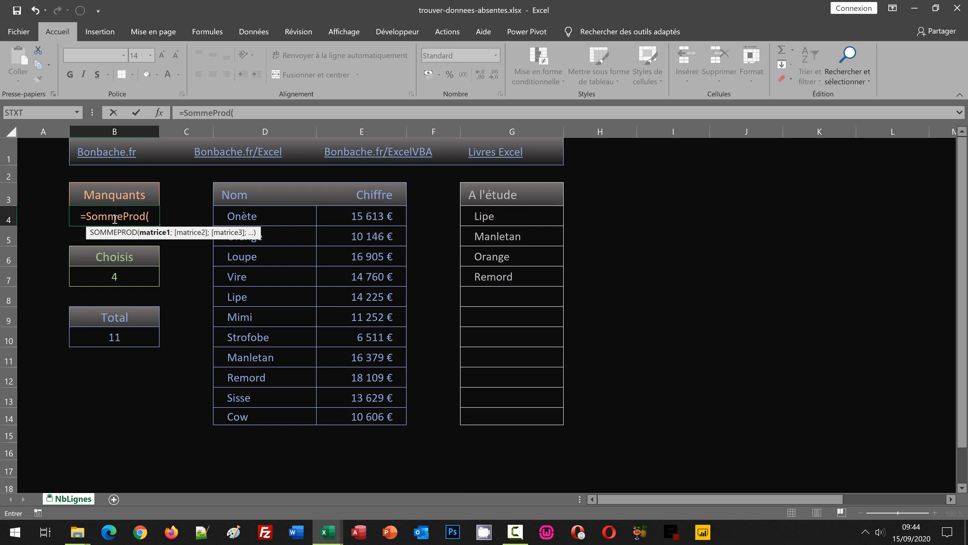
type("(")
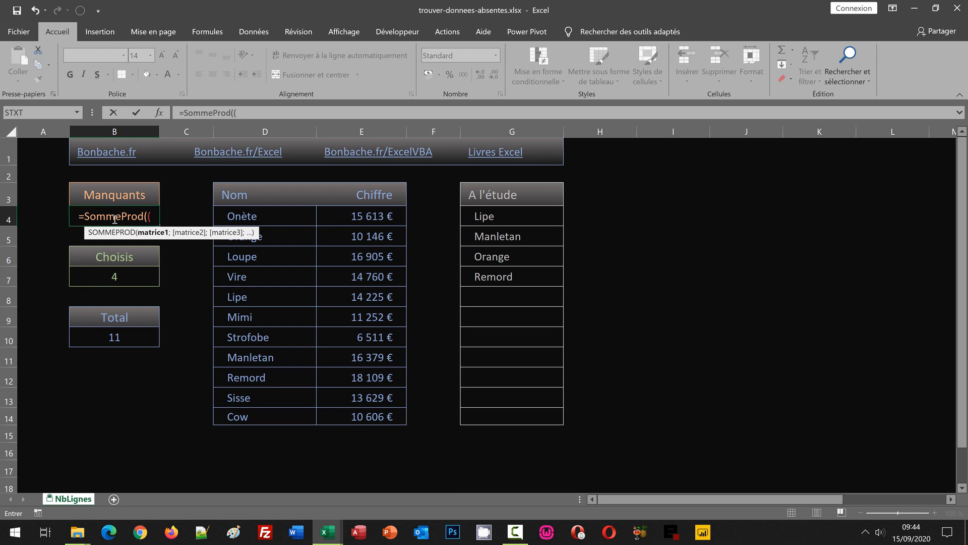
type("Nb")
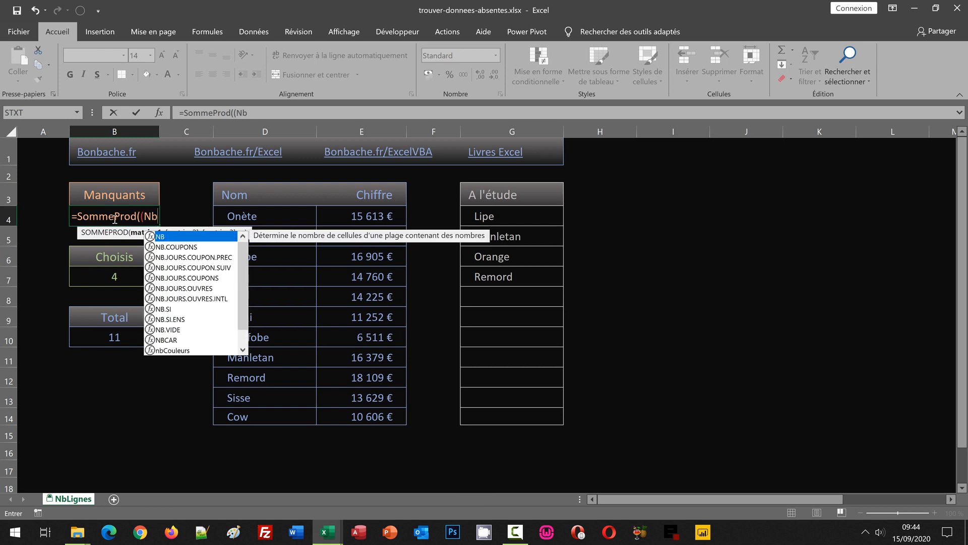
type(".Si(")
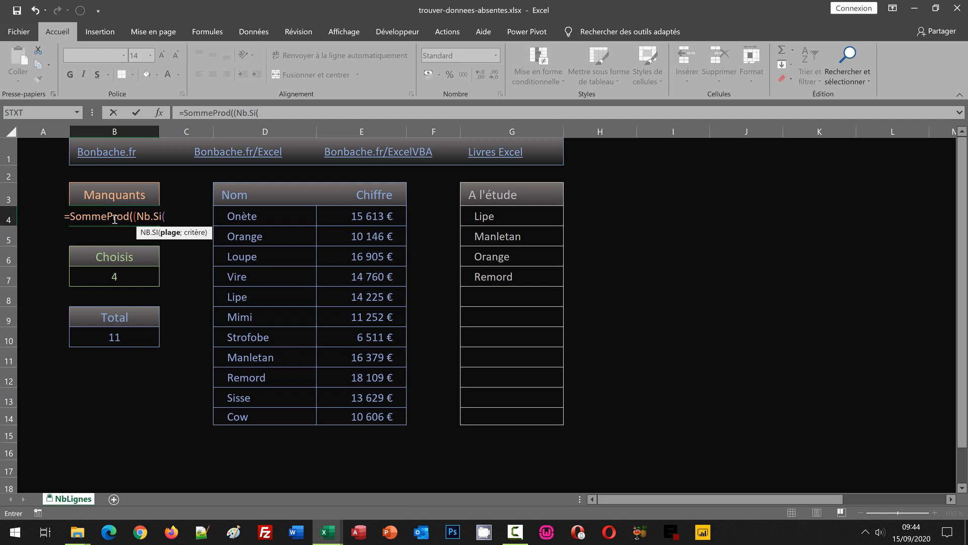
type("Noms")
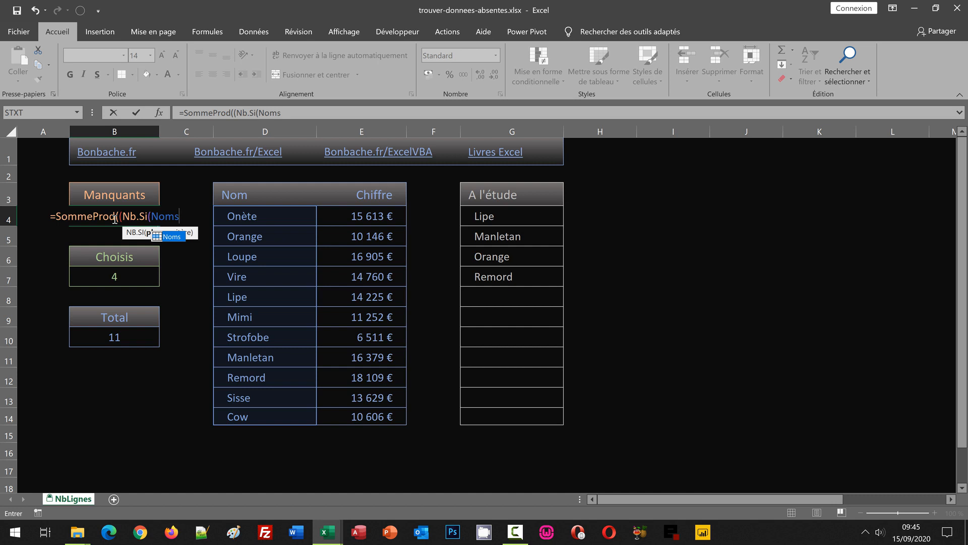
type(";")
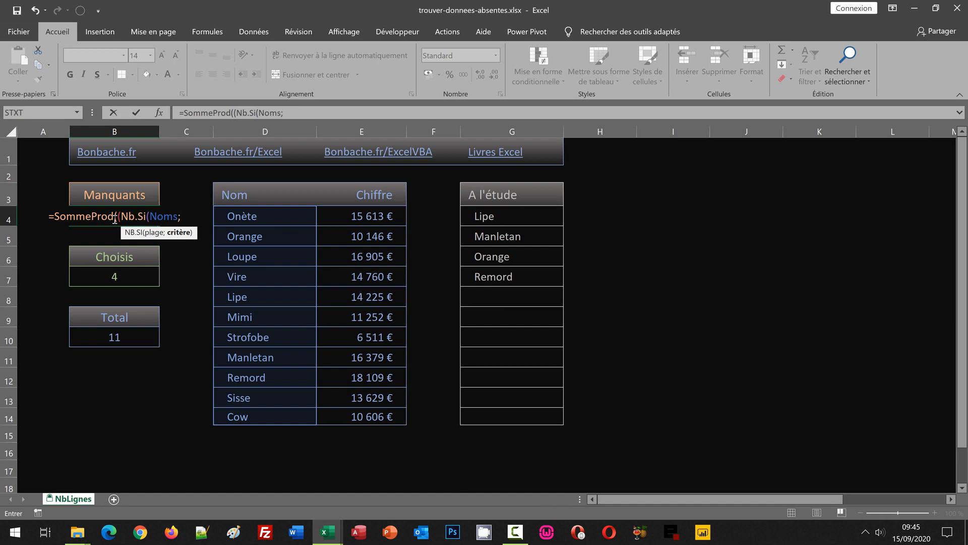
type("Liste")
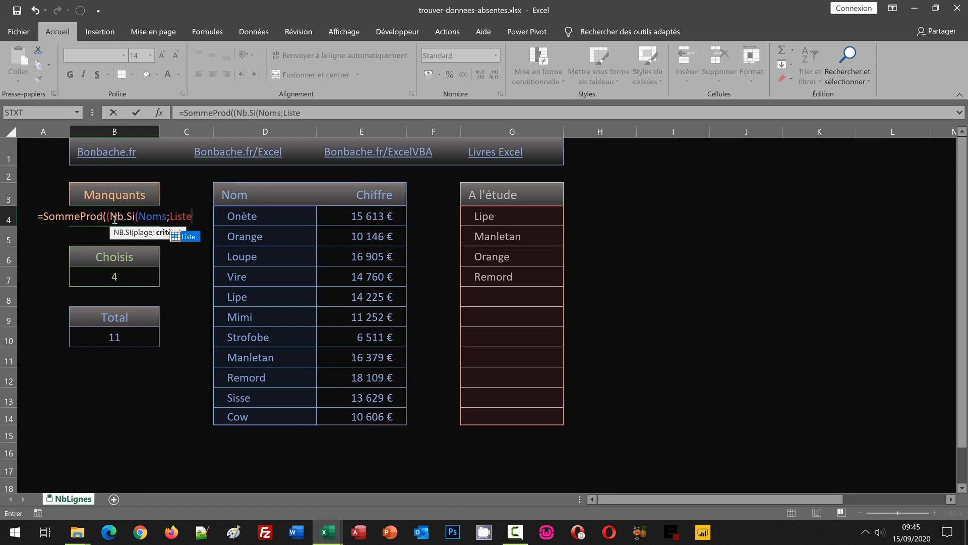
type(")")
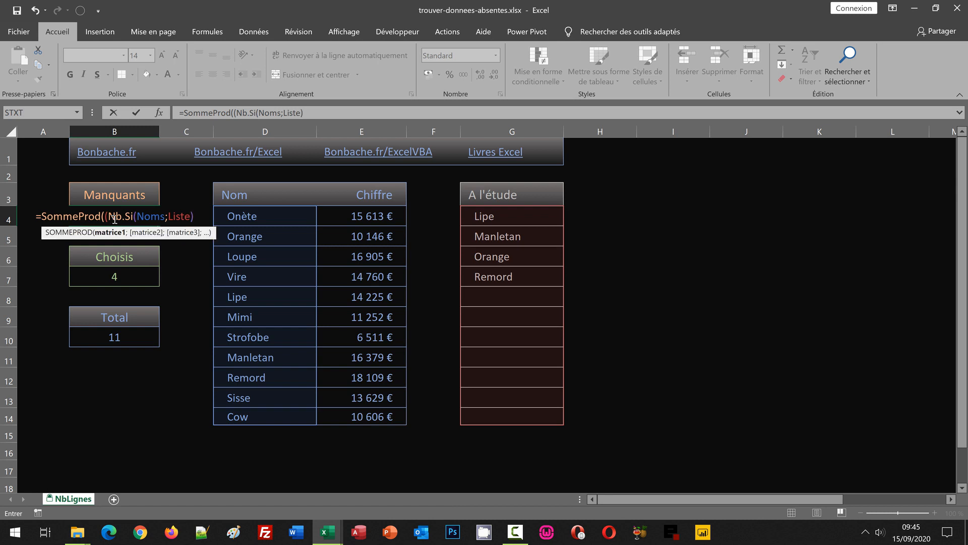
type("=0")
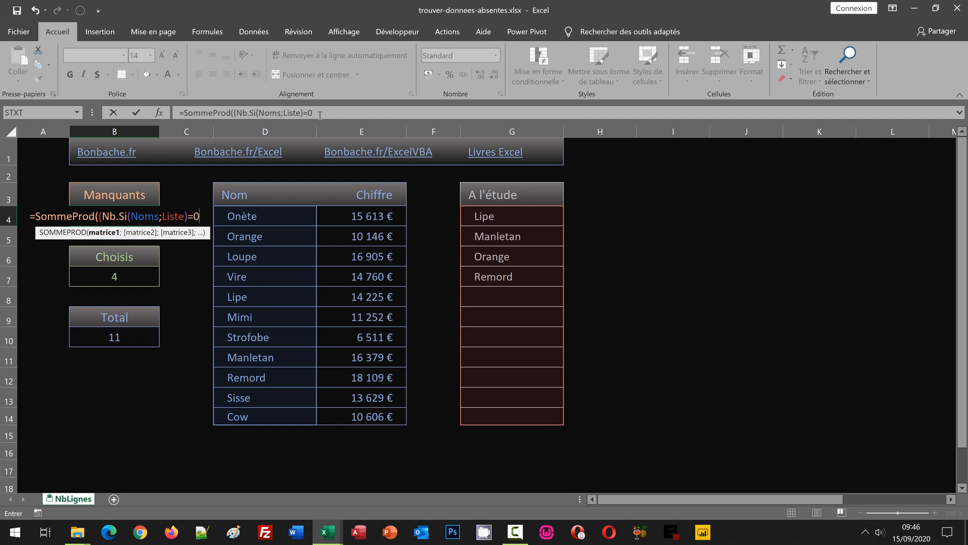
type(")")
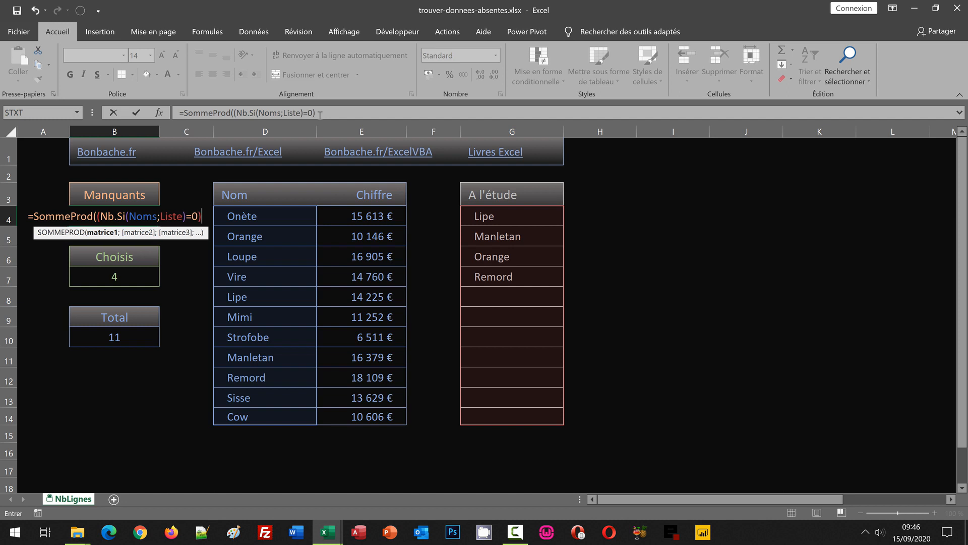
type("*")
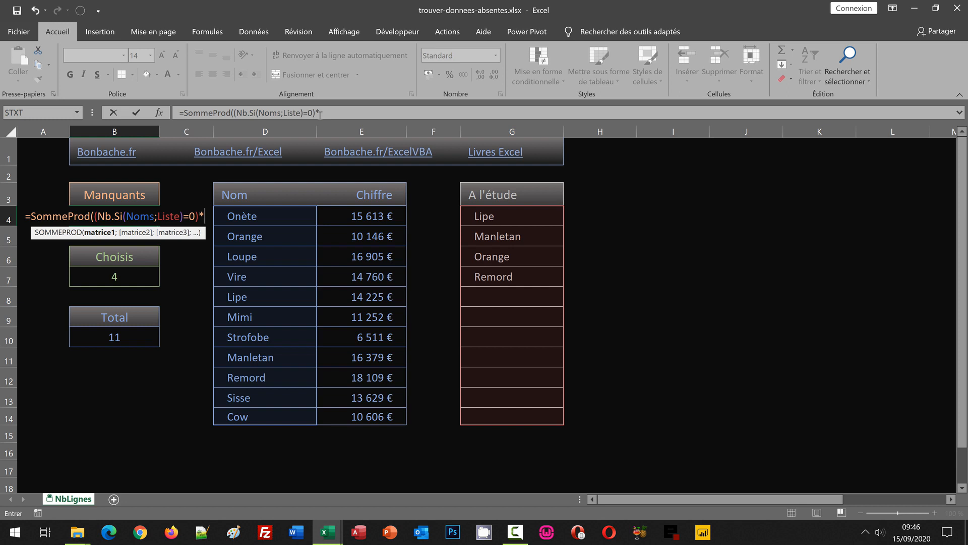
type("1")
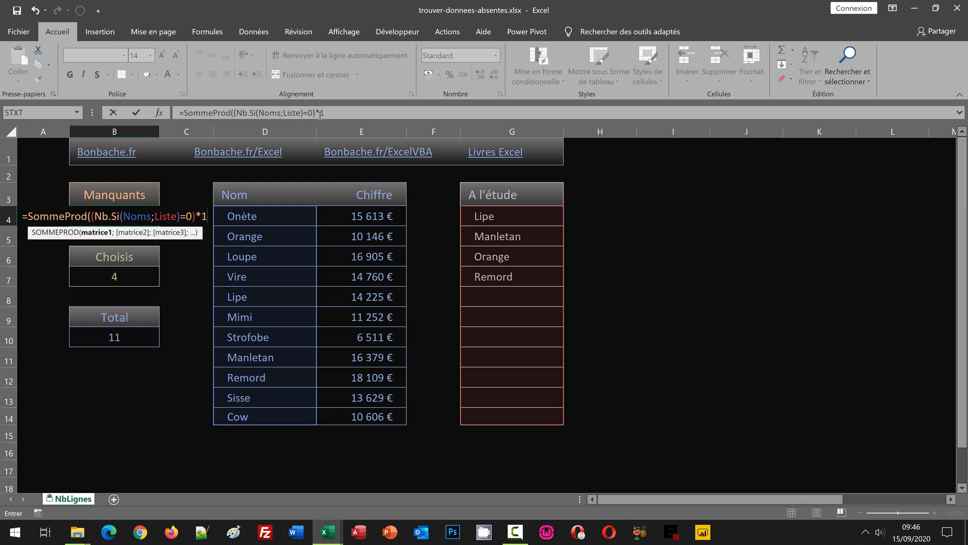
type(")")
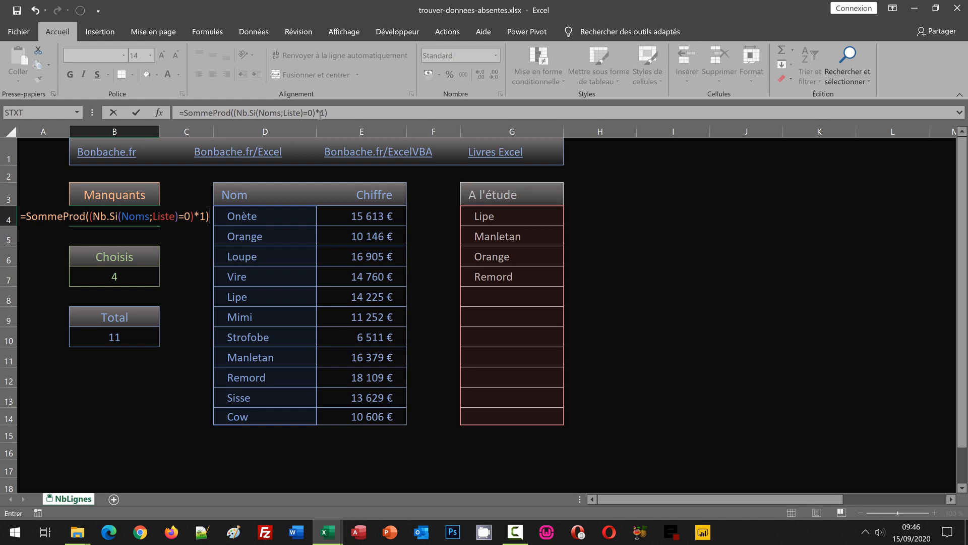
key("Return")
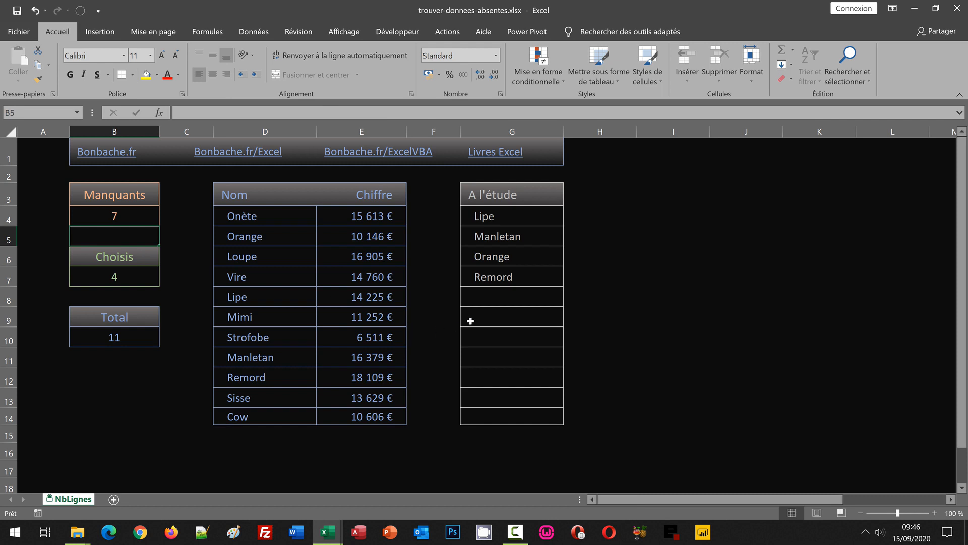
In cell G8 of the A l'étude list, choose the name that appears in cell D7, and check the Manquants count
left_click(504, 300)
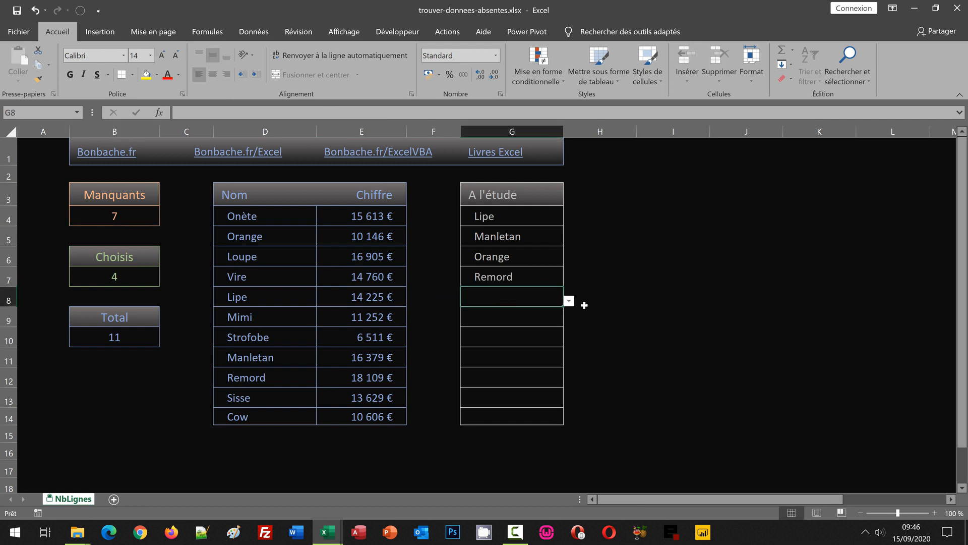
left_click(569, 302)
left_click(568, 364)
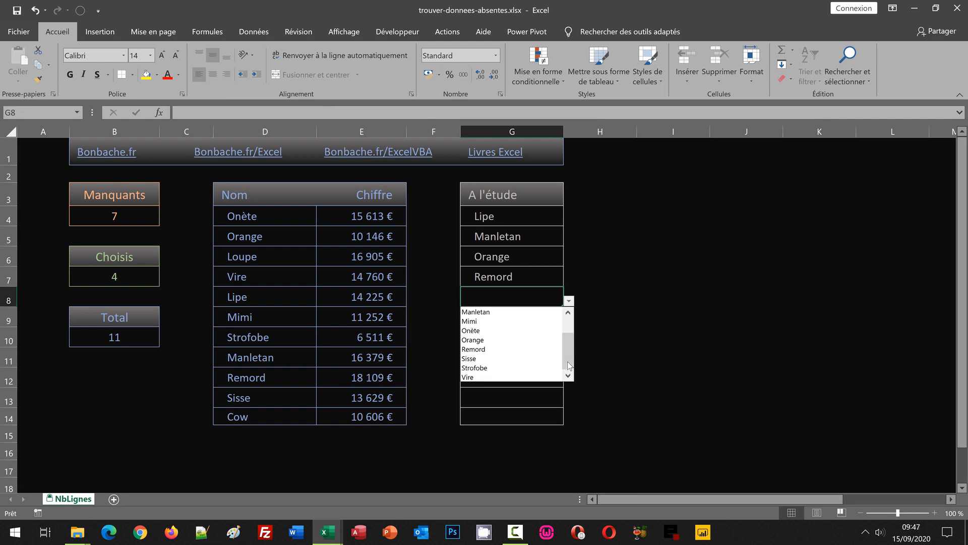
left_click(498, 378)
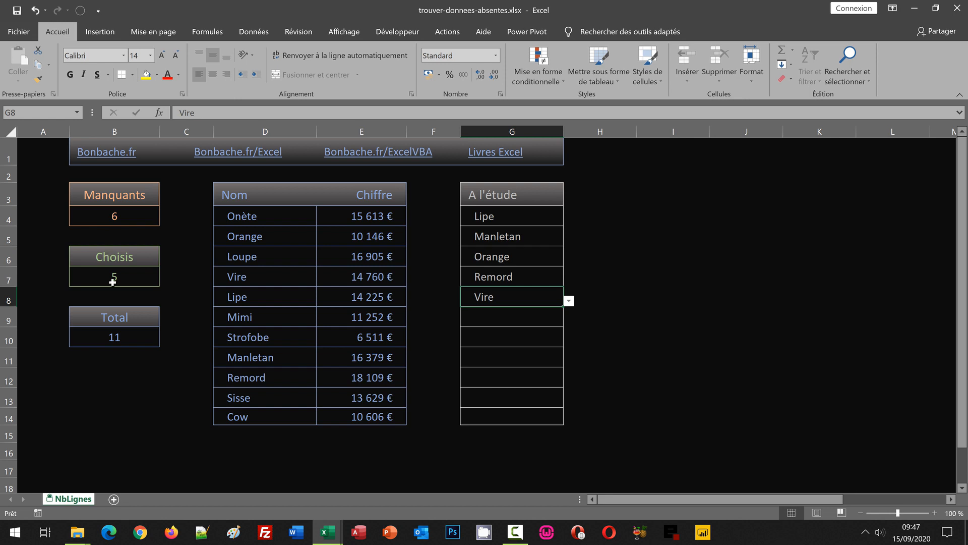
left_click(96, 217)
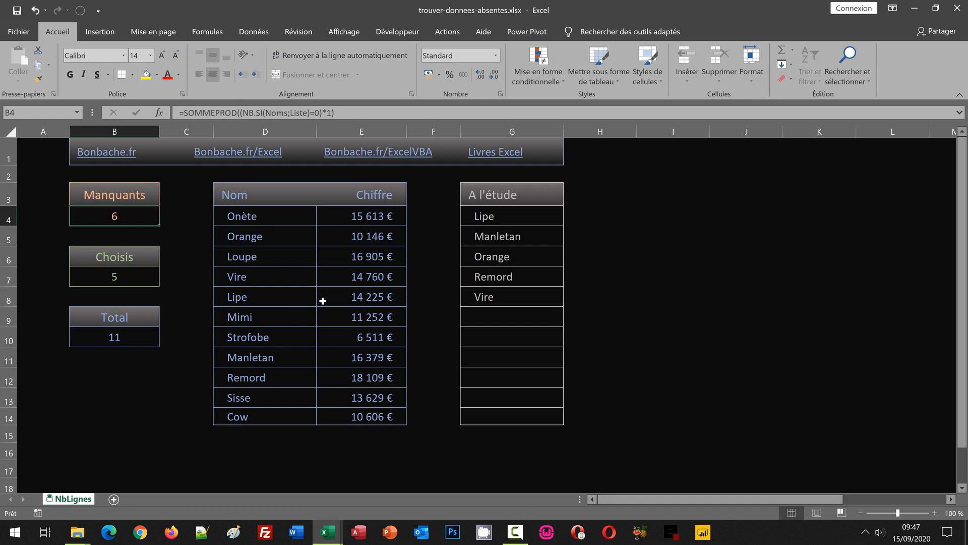
Create a new conditional formatting rule for D4:E14 that uses a formula to determine which cells to format
left_click_drag(243, 218, 303, 296)
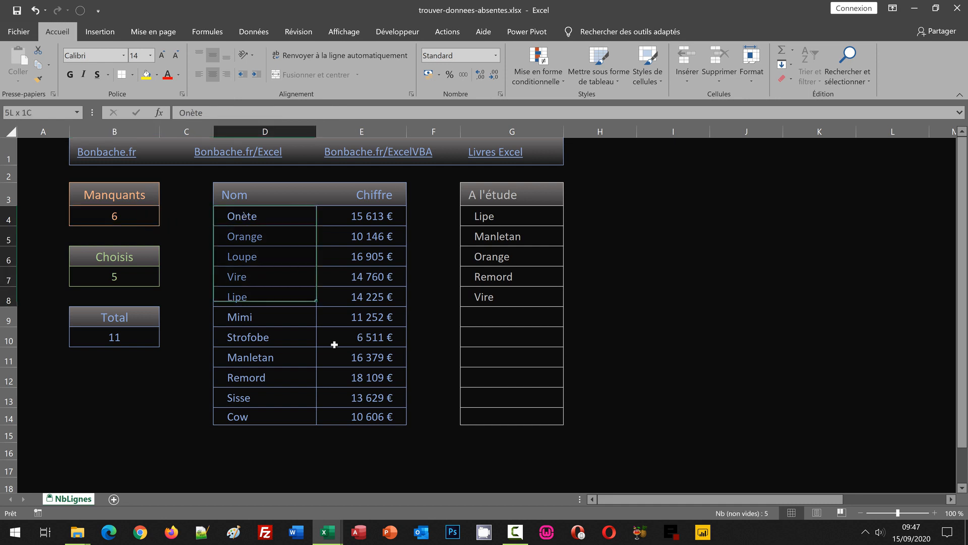
left_click_drag(334, 345, 377, 412)
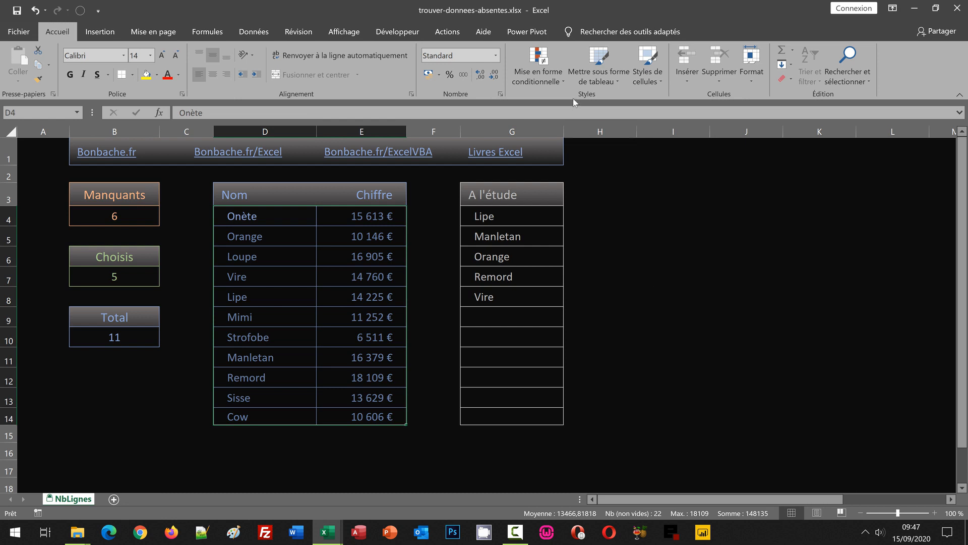
left_click(539, 80)
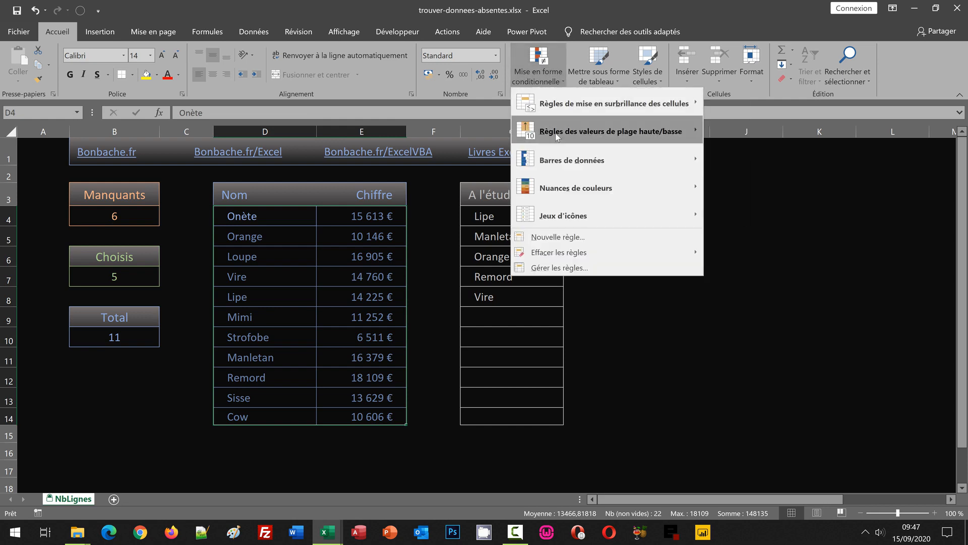
left_click(559, 237)
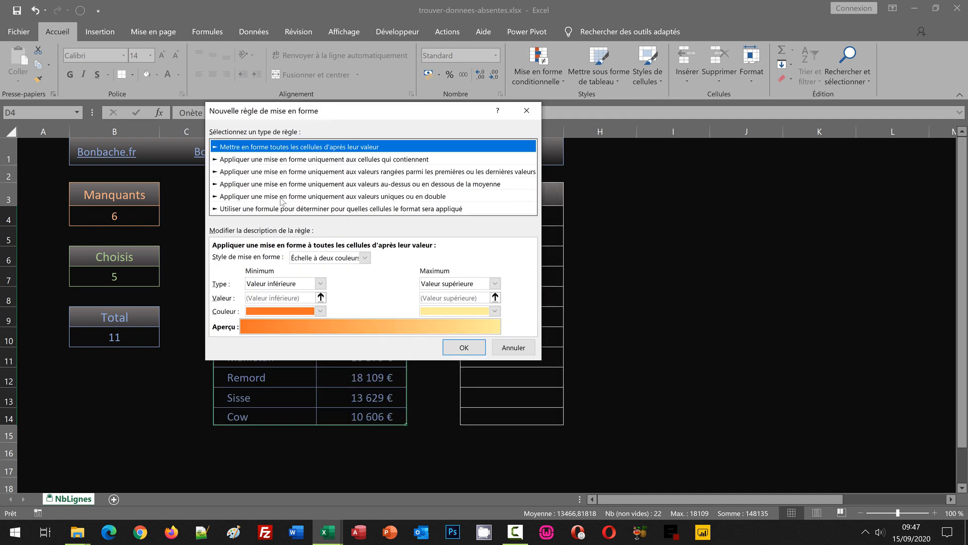
left_click(247, 209)
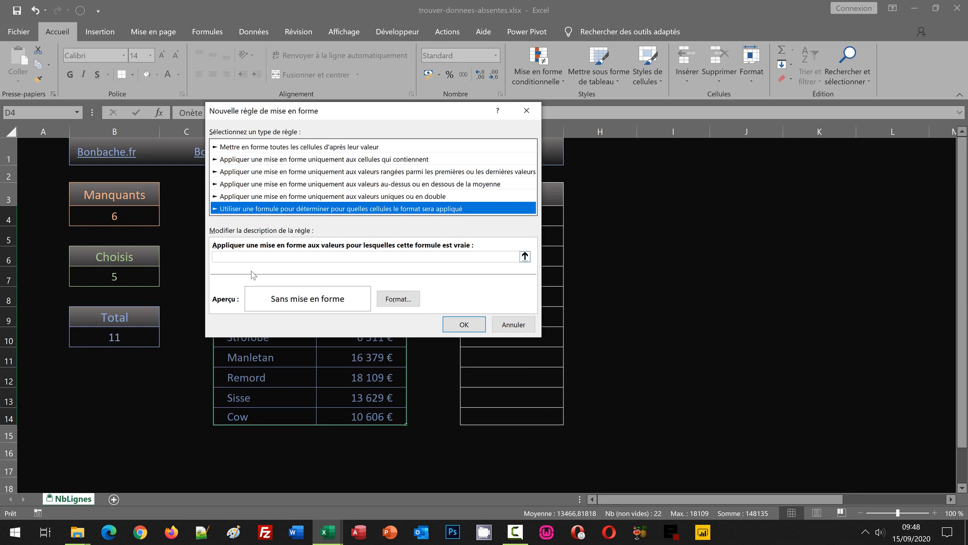
Set the rule's formula to =Nb.Si(Liste;$D4)=0, with only column D locked in the cell reference
left_click(239, 258)
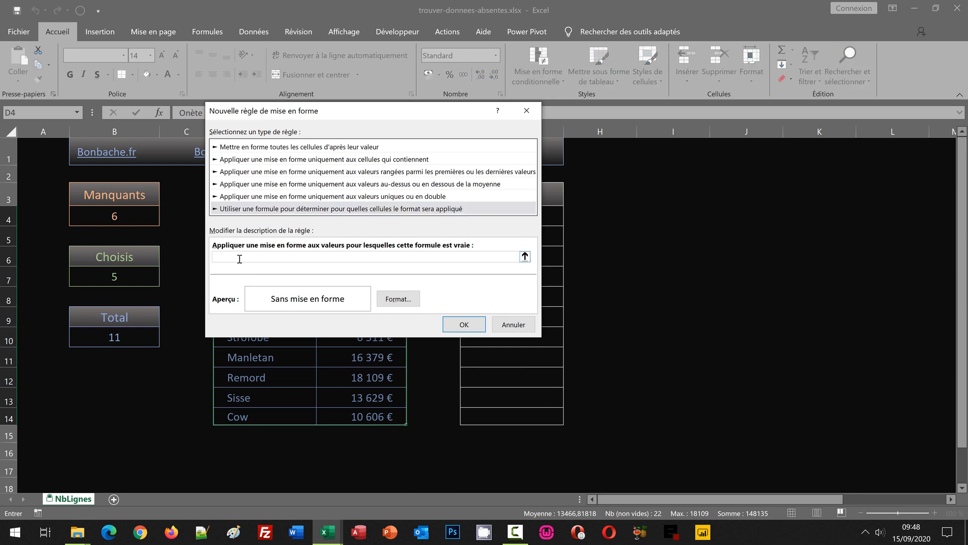
type("=Nb.Si(")
type("Liste;")
left_click_drag(285, 113, 410, 170)
left_click(249, 214)
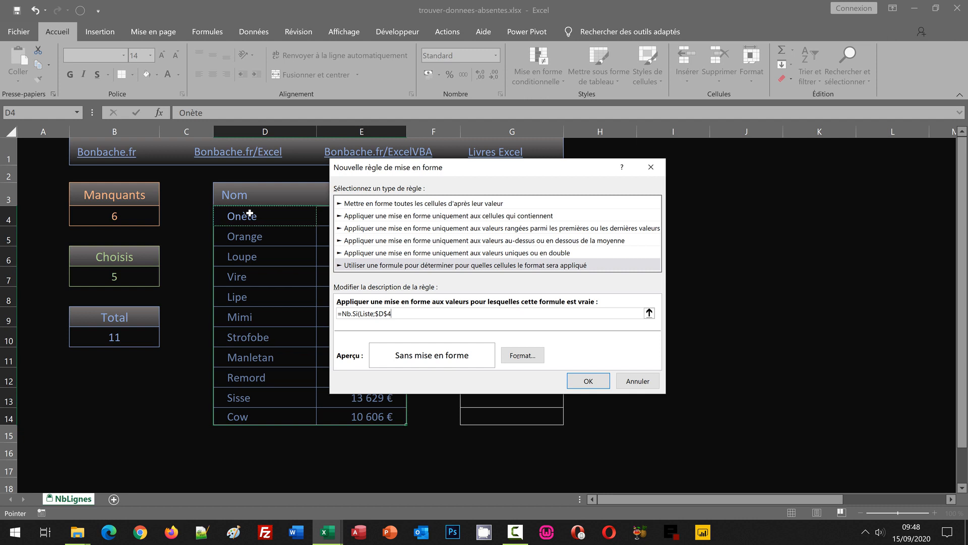
key("F4")
key("F4")
type(")=0")
Give the rule a light orange font colour and apply it to the Nom and Chiffre table
left_click(522, 355)
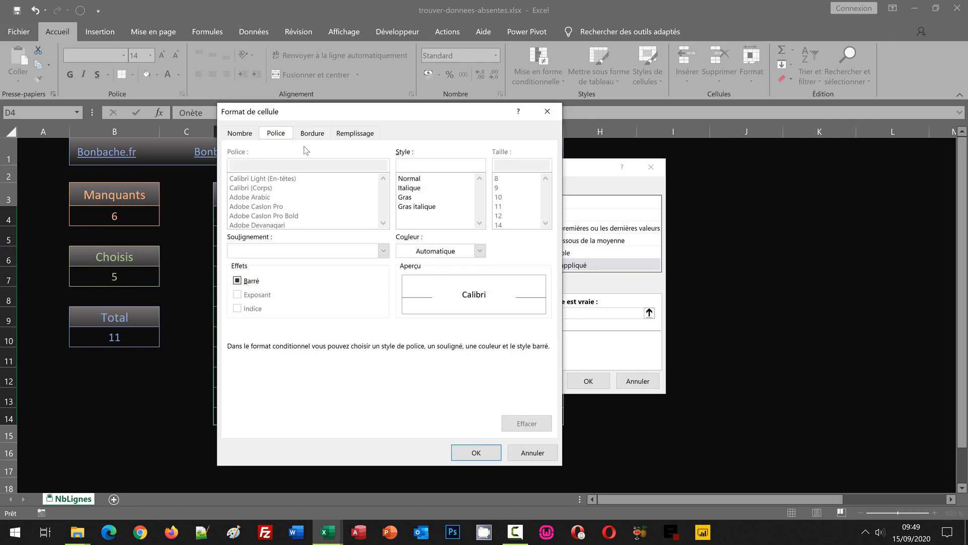
left_click(435, 252)
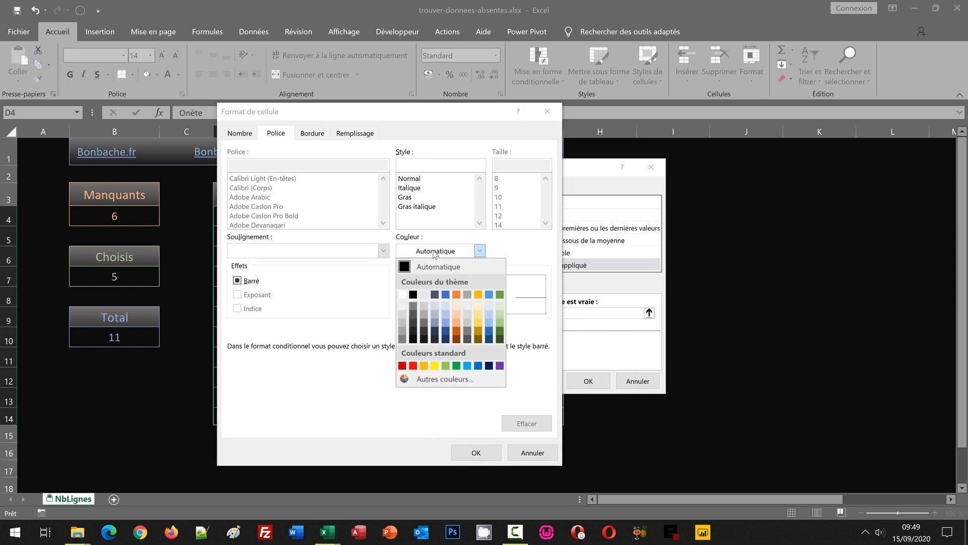
left_click(458, 322)
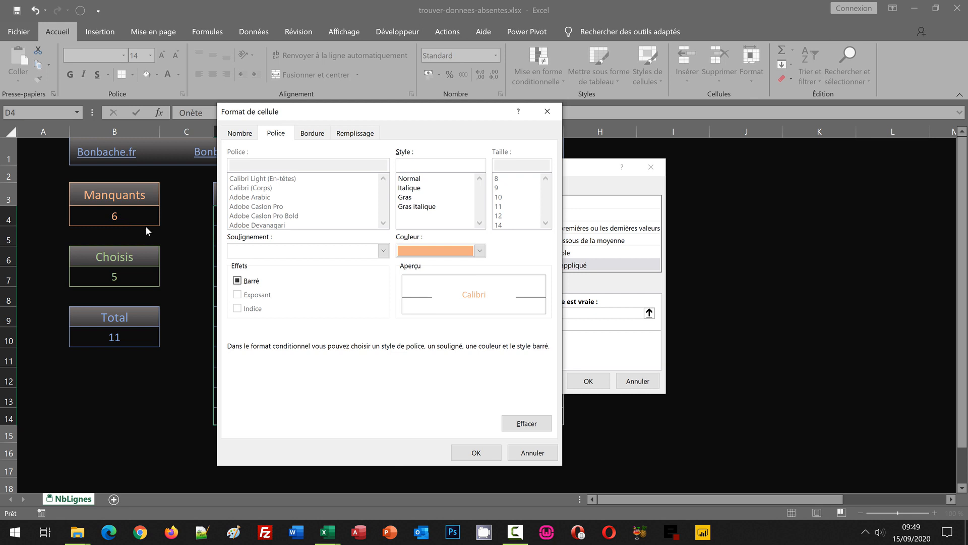
left_click(472, 452)
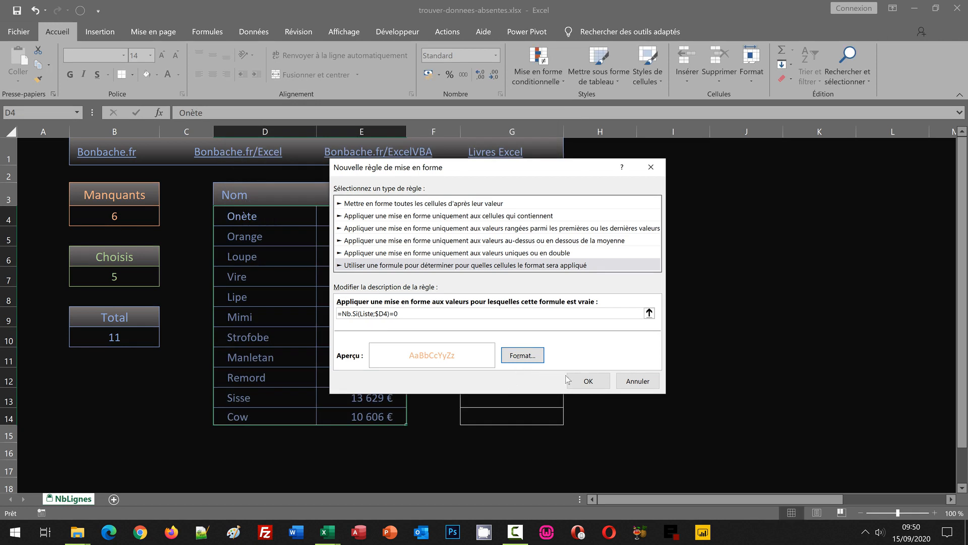
left_click(586, 380)
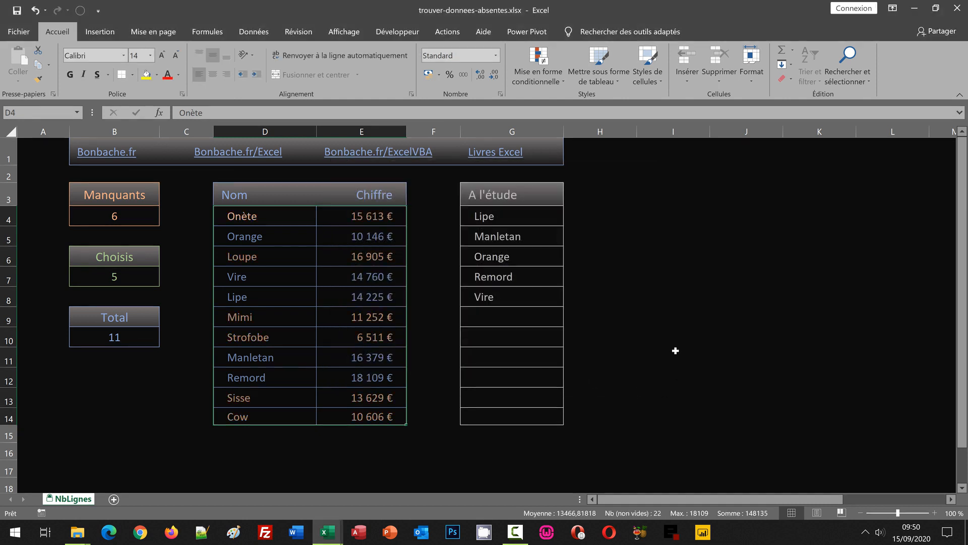
left_click(676, 351)
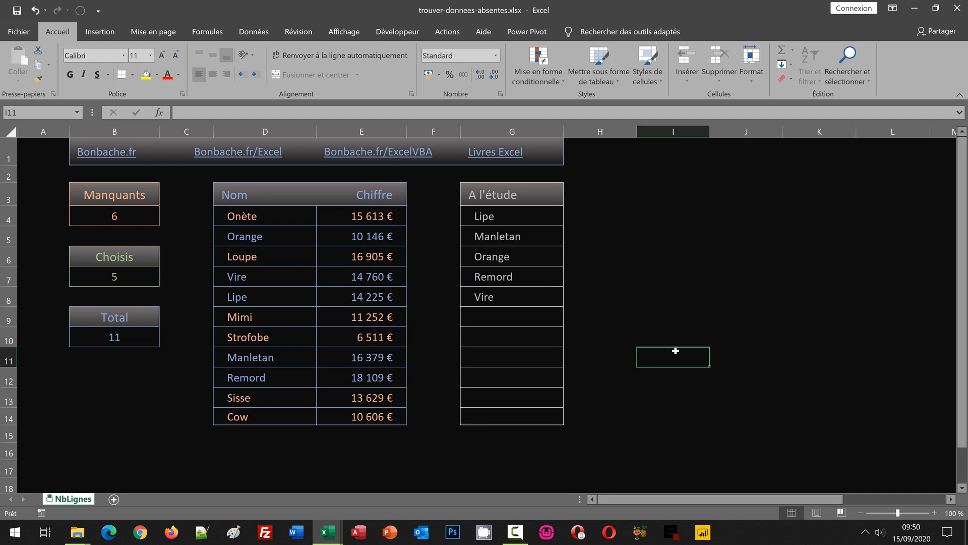
In cell G9 of the A l'étude list, choose the name that appears in cell D9
left_click(544, 317)
left_click(569, 321)
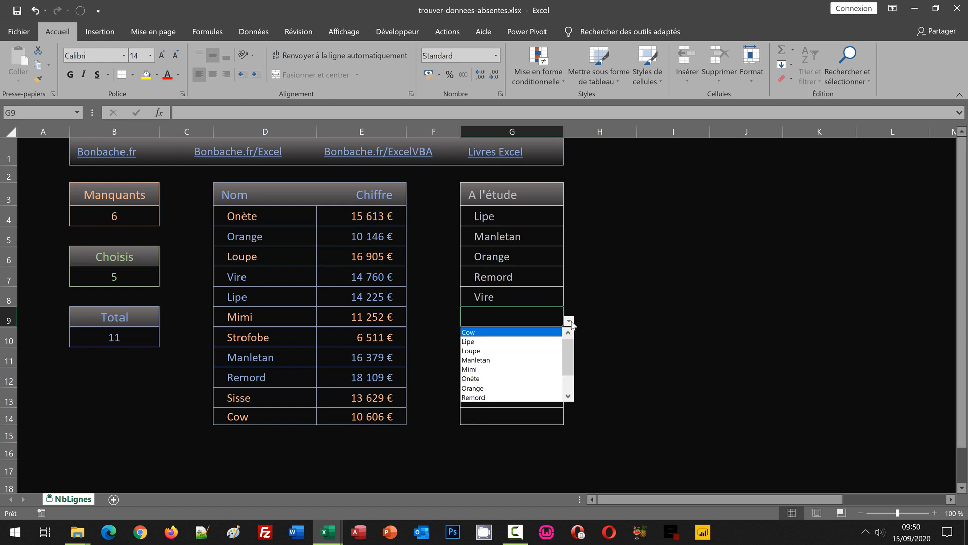
left_click(481, 373)
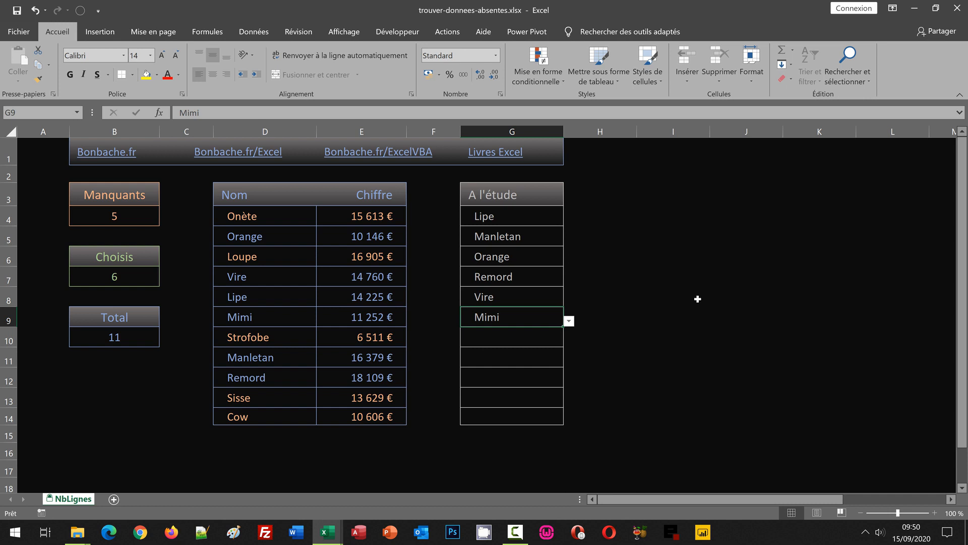
left_click(553, 338)
left_click(569, 342)
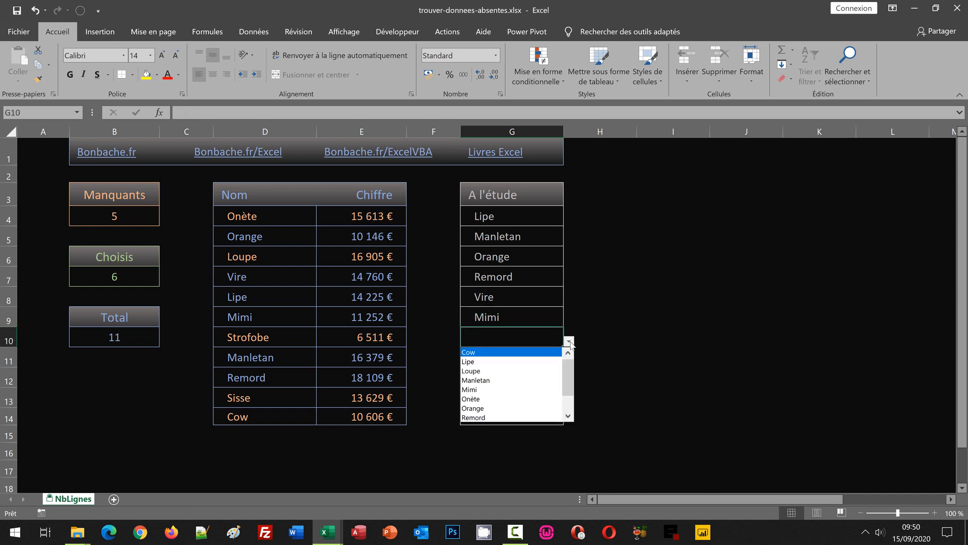
left_click(671, 288)
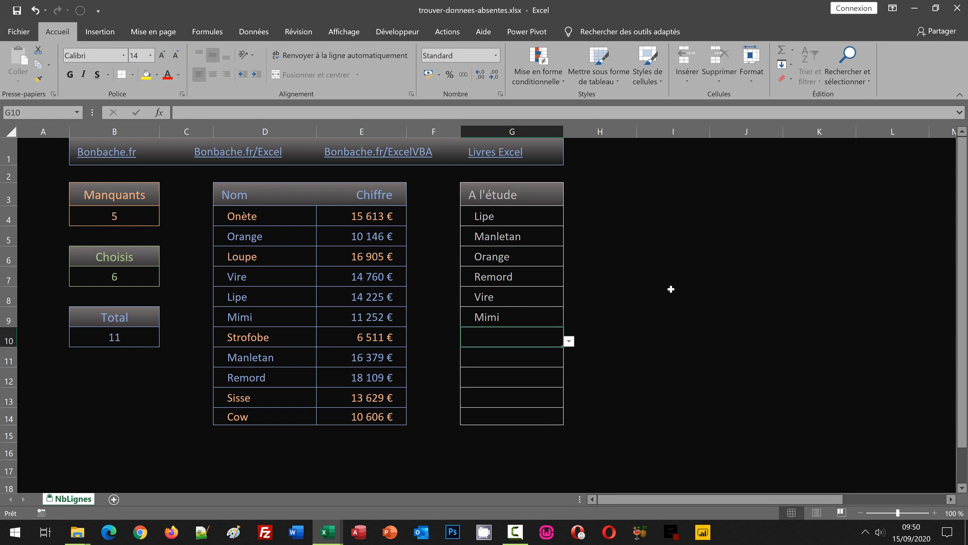